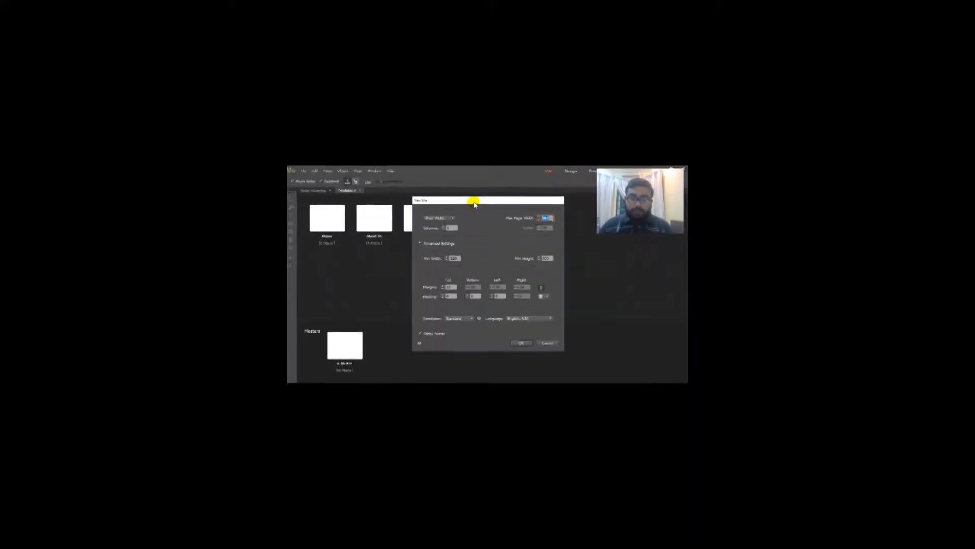
- Create a trial site after reviewing the width type and maximum page width options, and close it again
left_click(441, 222)
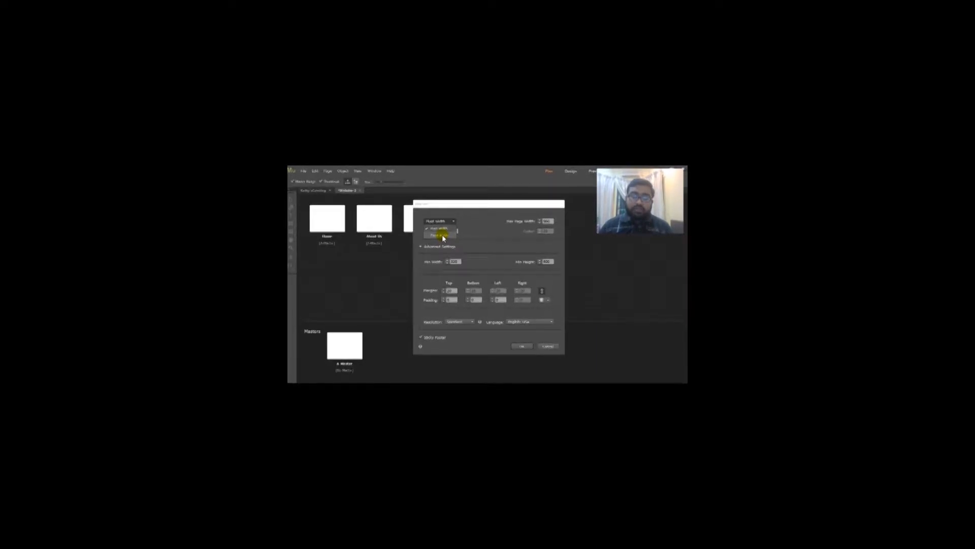
left_click(441, 235)
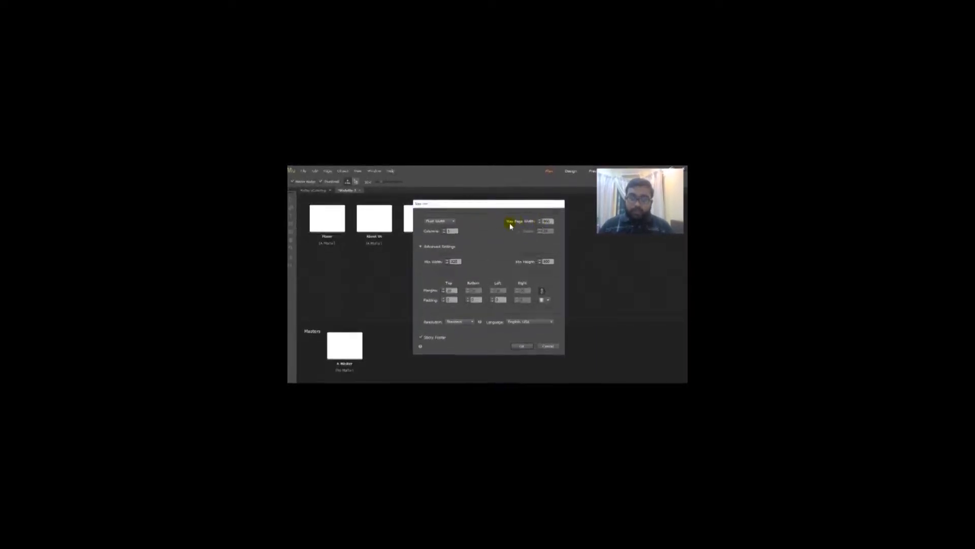
left_click(546, 222)
left_click(523, 347)
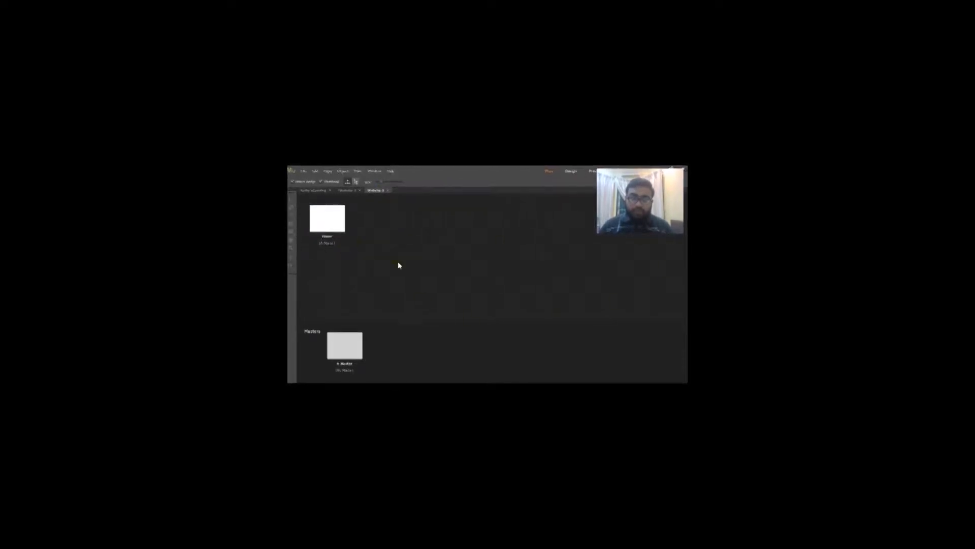
left_click(389, 190)
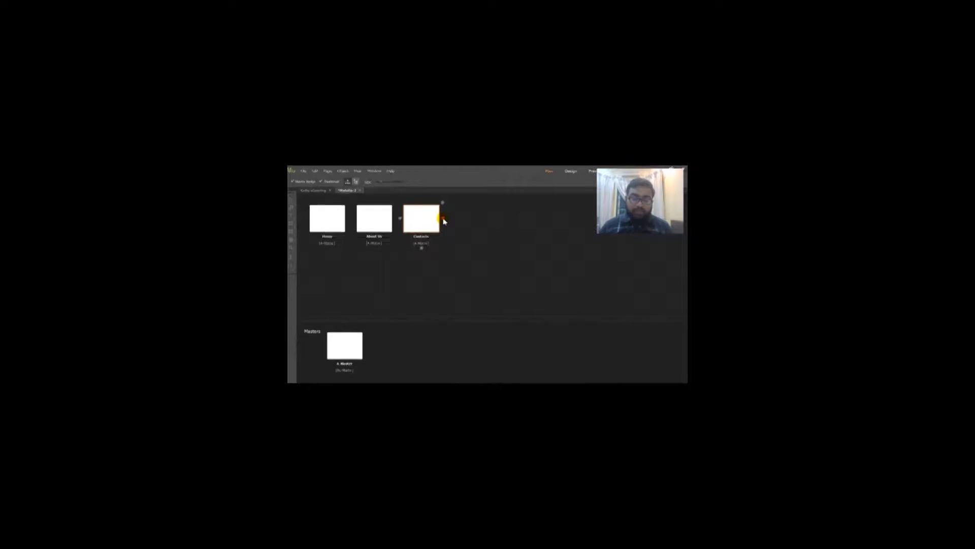
- Add a new page after Contacts in the site plan and delete it
left_click(443, 219)
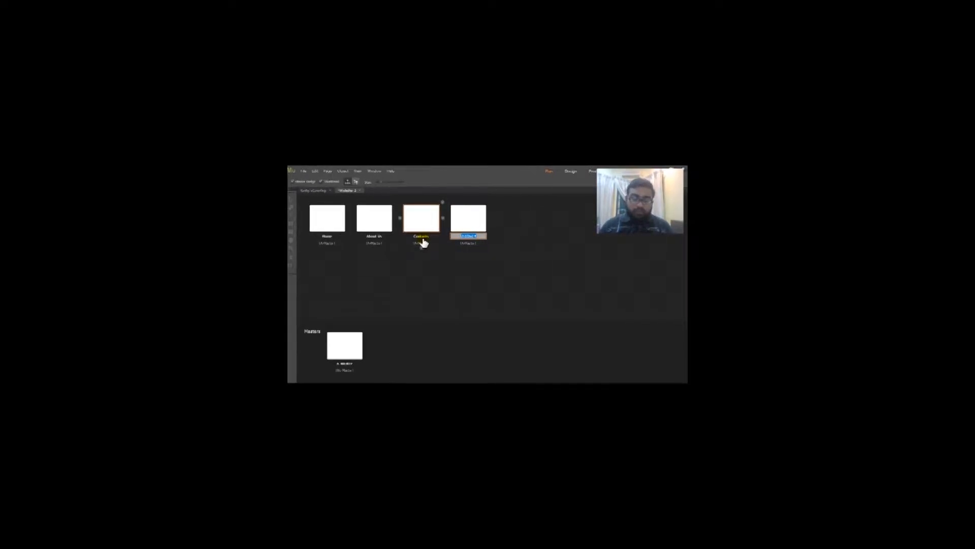
key("Return")
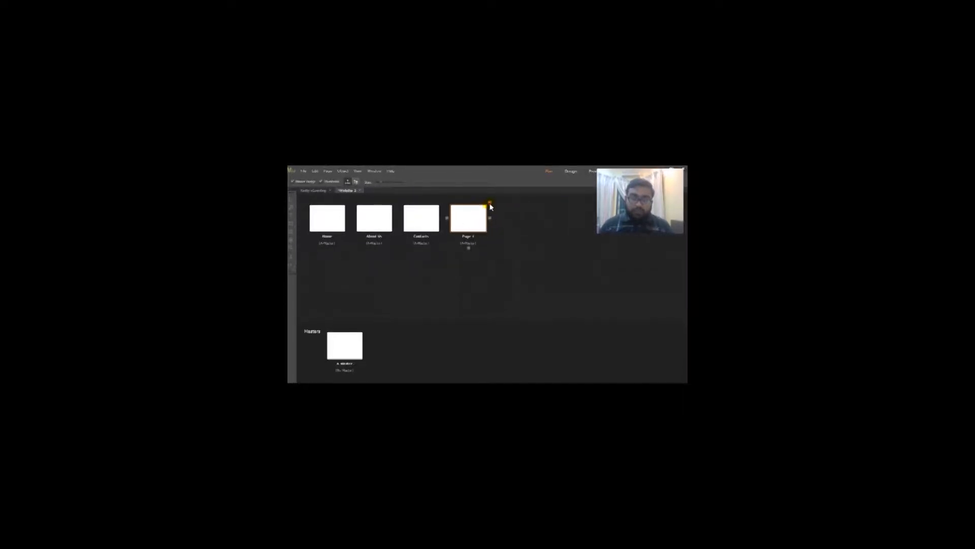
key("Delete")
- Examine how the A-Master page is assigned to the Home, About Us and Contacts pages in the site plan
left_click(351, 348)
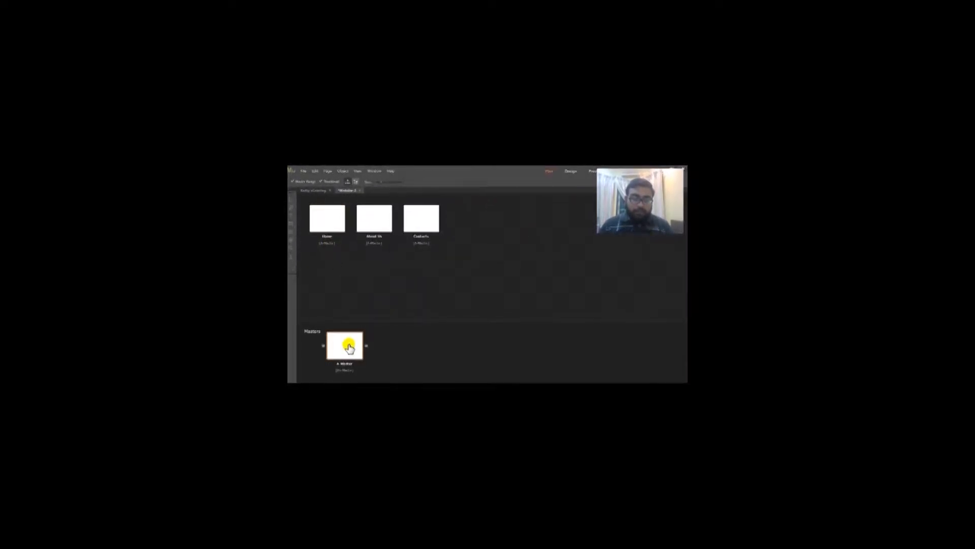
left_click(343, 345)
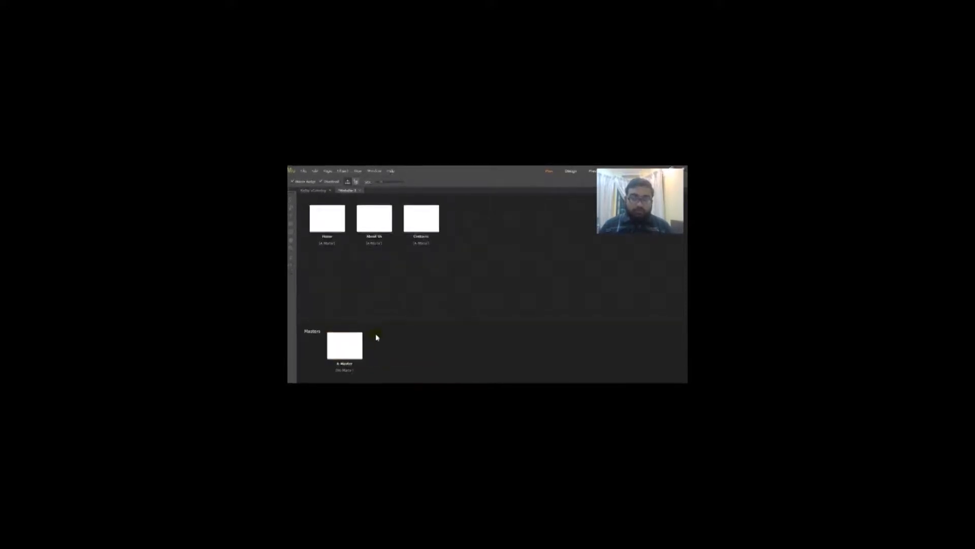
left_click(341, 346)
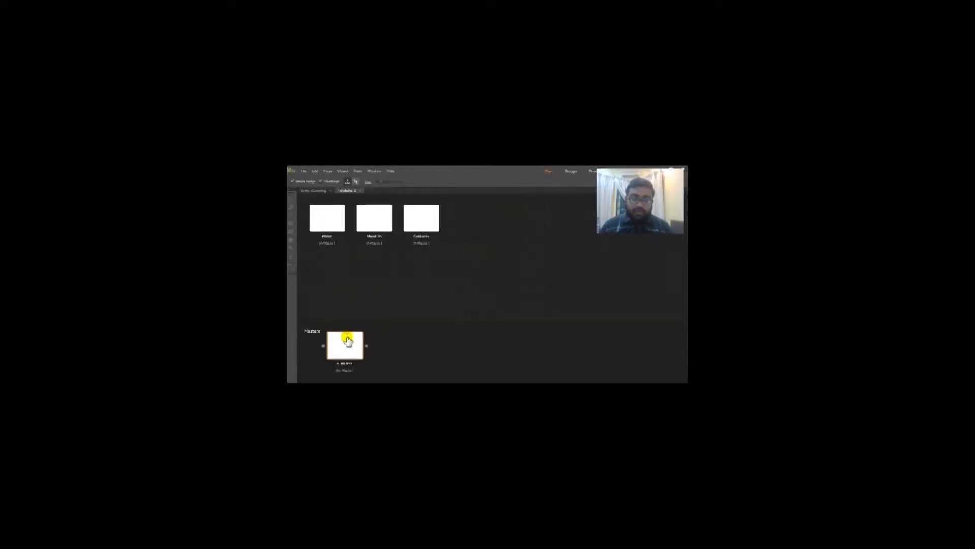
left_click_drag(348, 341, 327, 249)
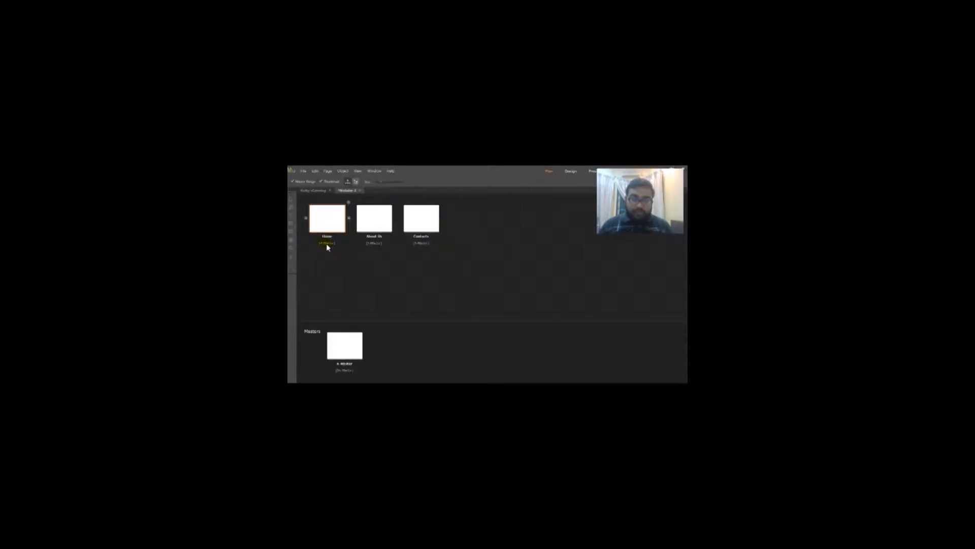
left_click(428, 216)
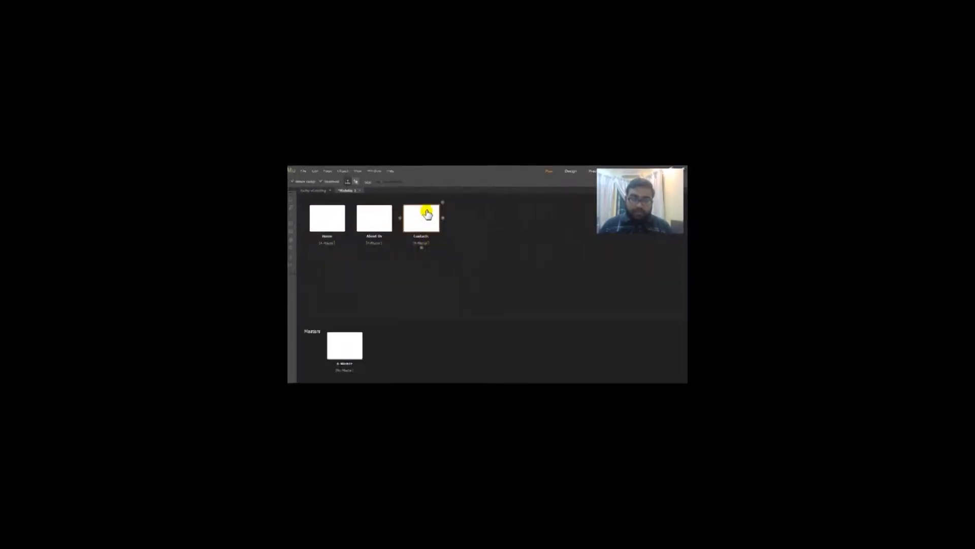
left_click(373, 237)
left_click(428, 242)
left_click(328, 241)
left_click(374, 218)
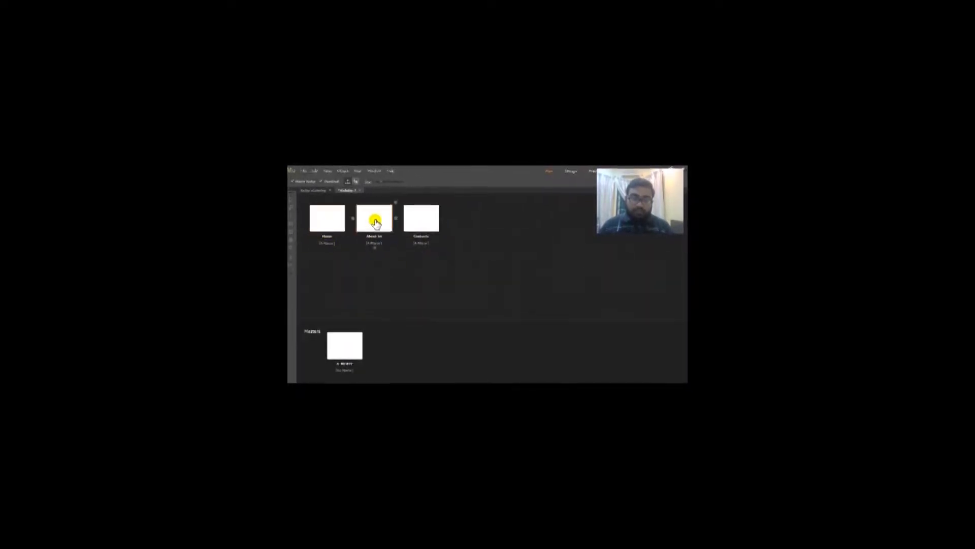
left_click(328, 218)
left_click(346, 350)
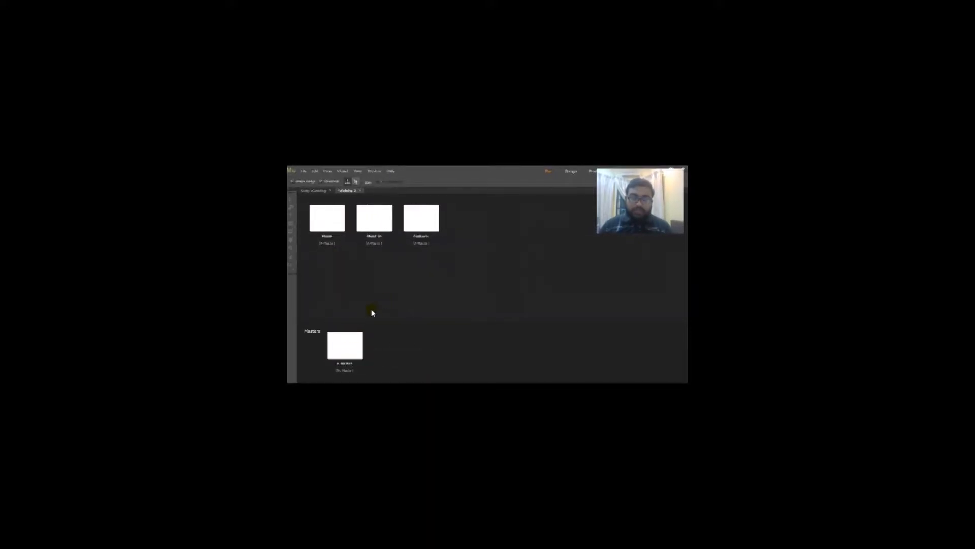
left_click(345, 346)
left_click(356, 307)
left_click(345, 341)
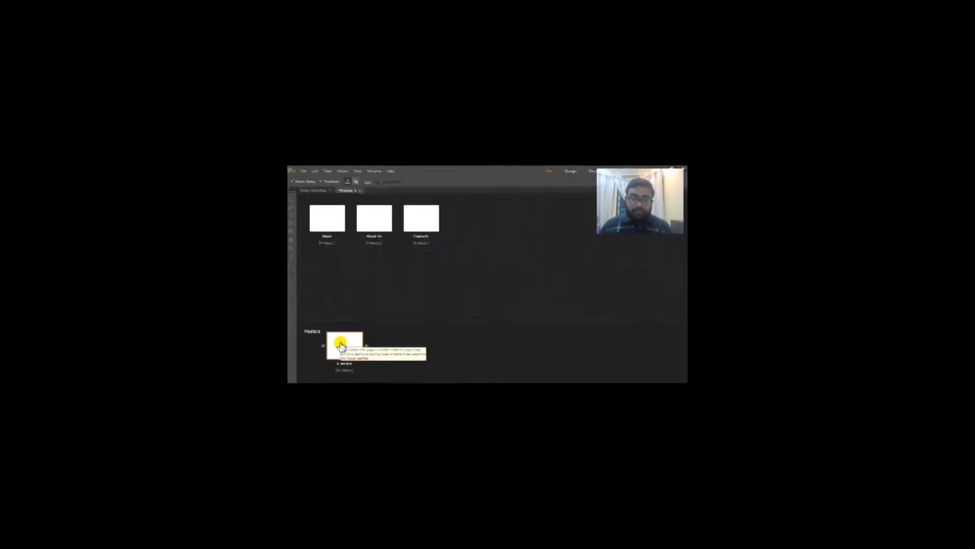
left_click(327, 229)
left_click(375, 222)
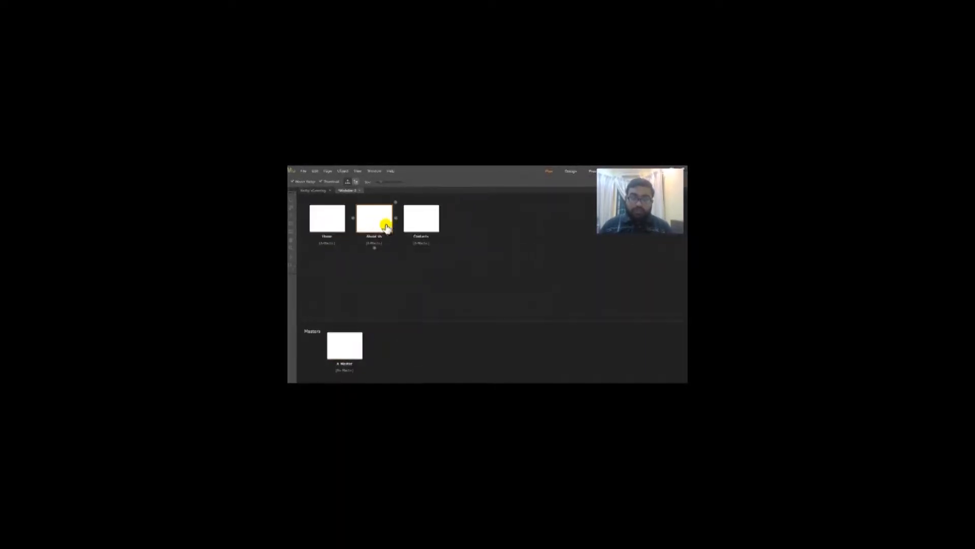
left_click(422, 222)
- On the A-Master page, draw a wide rectangle across the middle of the canvas and fill it with light yellow
left_click(345, 342)
double_click(345, 342)
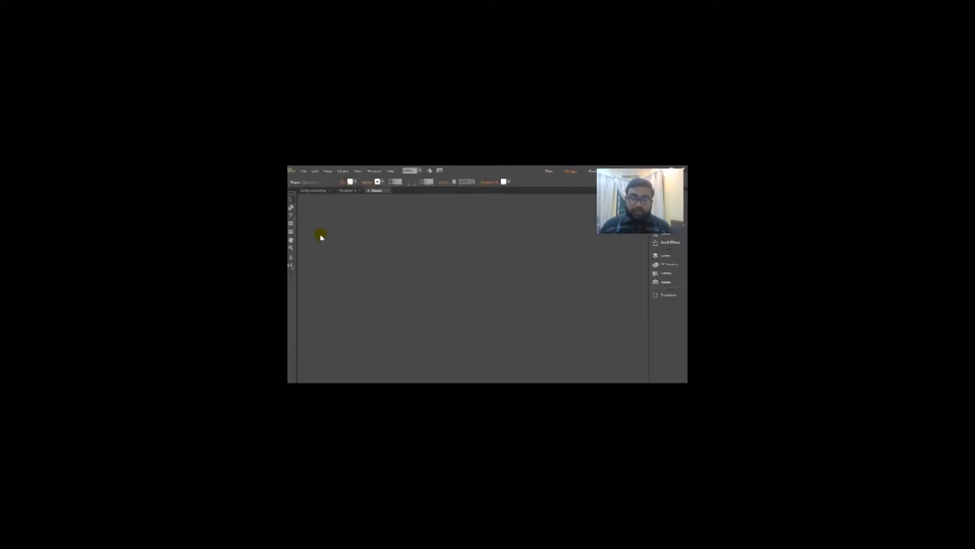
left_click_drag(356, 246, 587, 313)
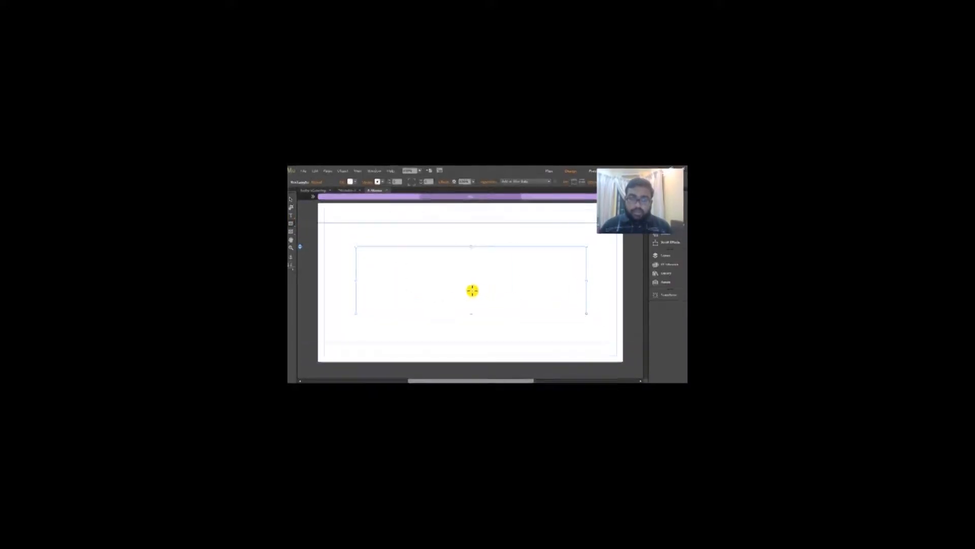
left_click(351, 181)
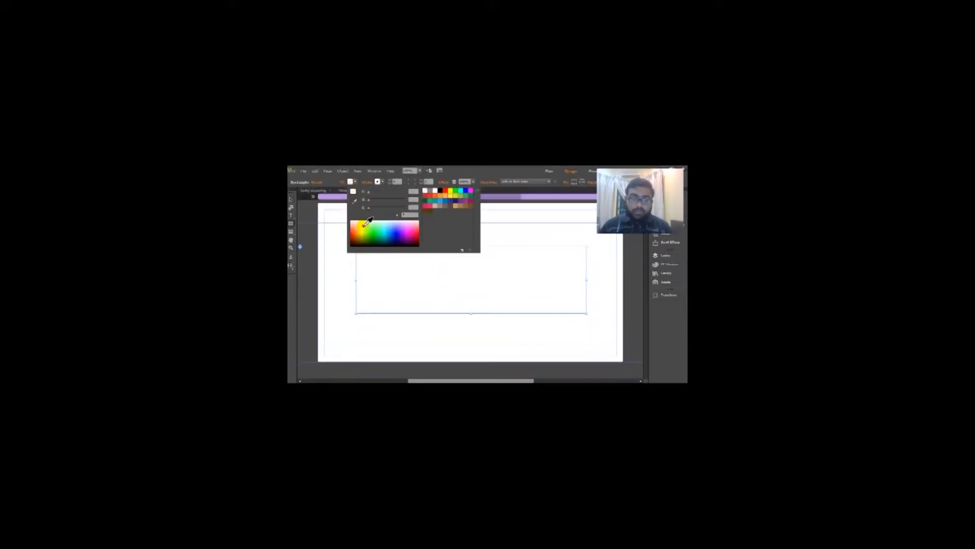
left_click(354, 191)
left_click(339, 251)
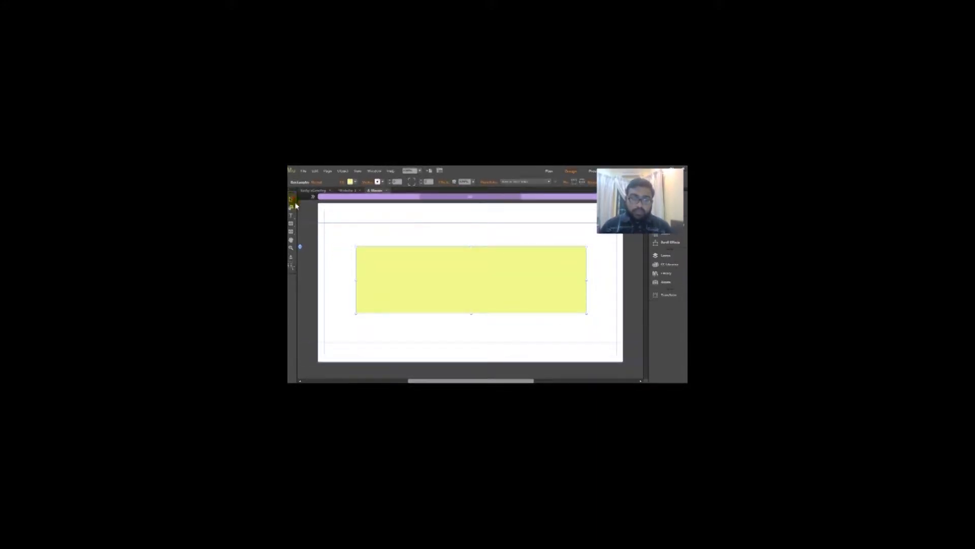
left_click(345, 249)
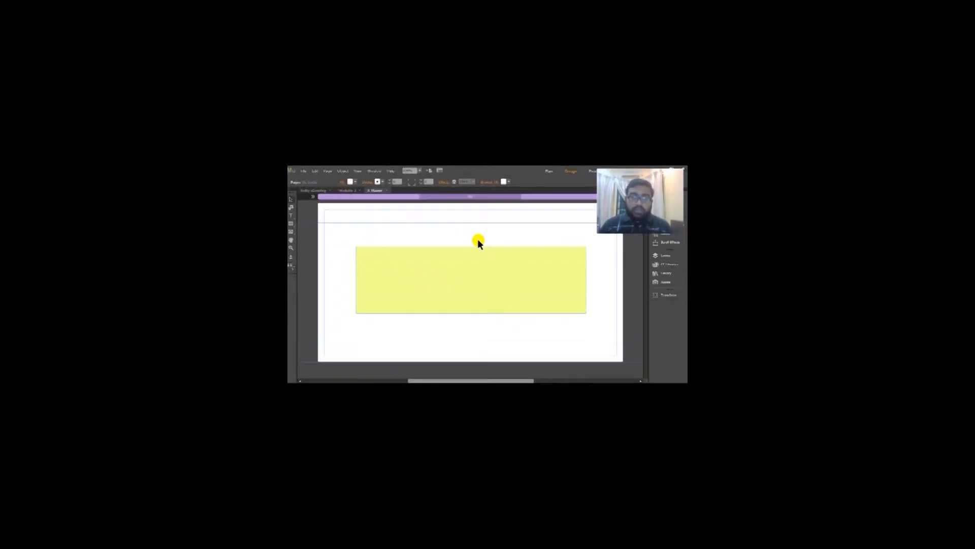
- Check the page thumbnails in the site plan and try to select the master's yellow rectangle on the Home page
left_click(350, 192)
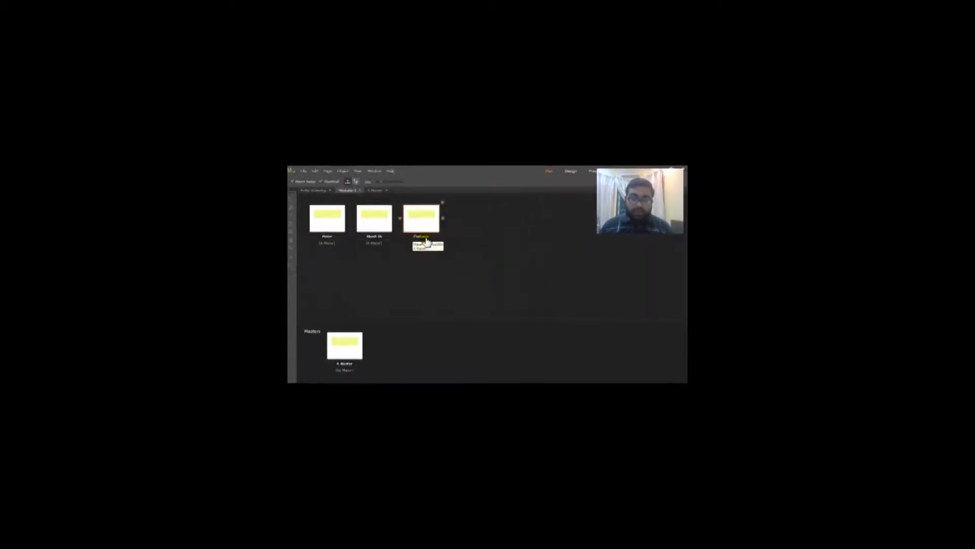
double_click(327, 217)
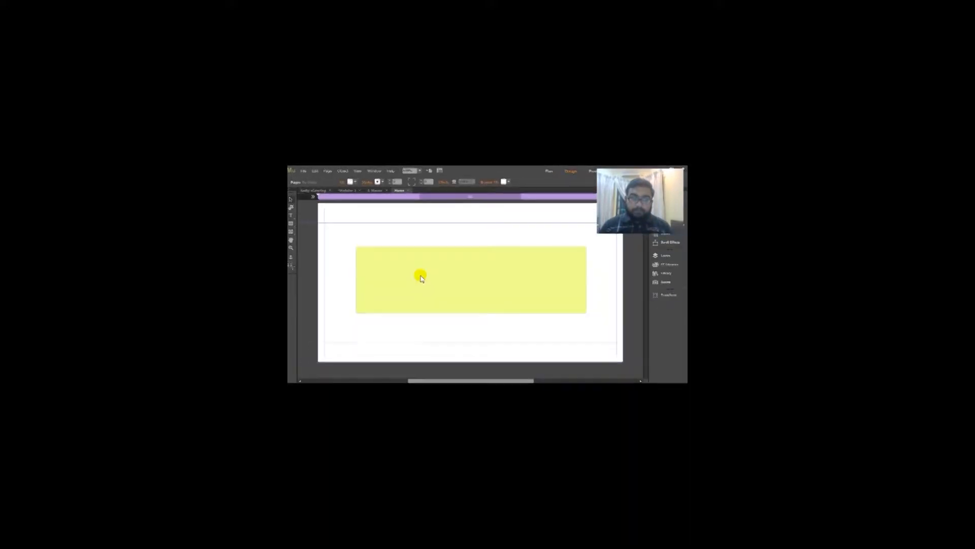
left_click_drag(345, 248, 451, 299)
left_click_drag(345, 233, 537, 331)
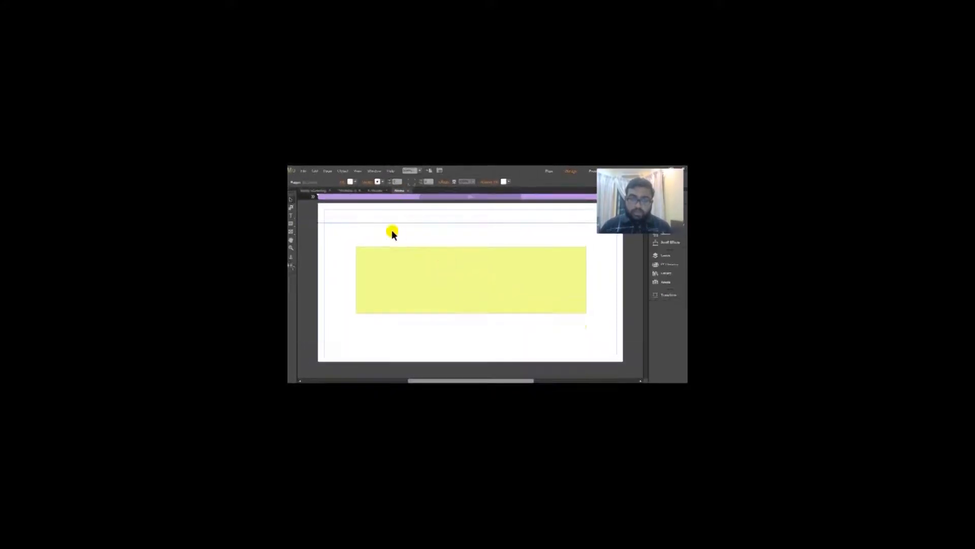
left_click_drag(349, 238, 505, 328)
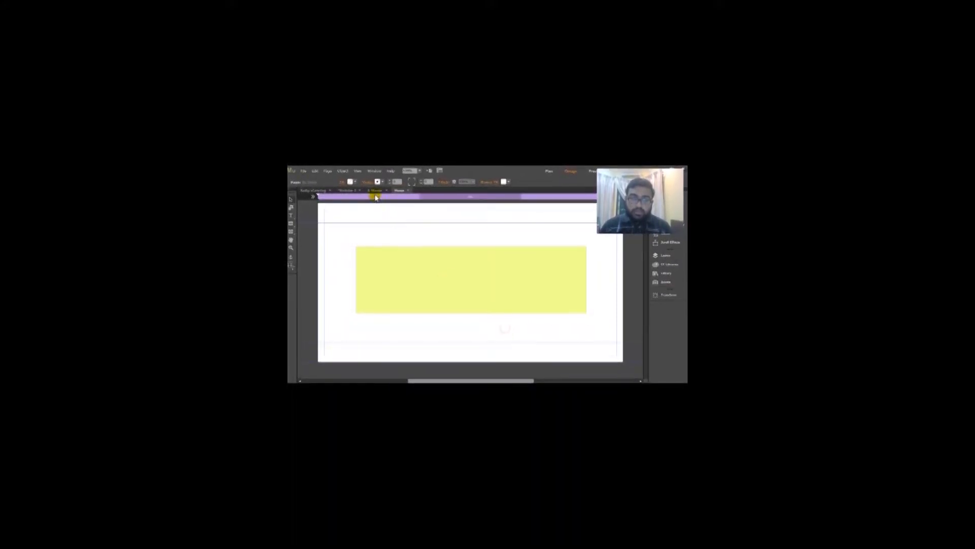
- Delete the yellow rectangle from the A-Master page
left_click(375, 191)
left_click_drag(342, 240, 452, 312)
key("Delete")
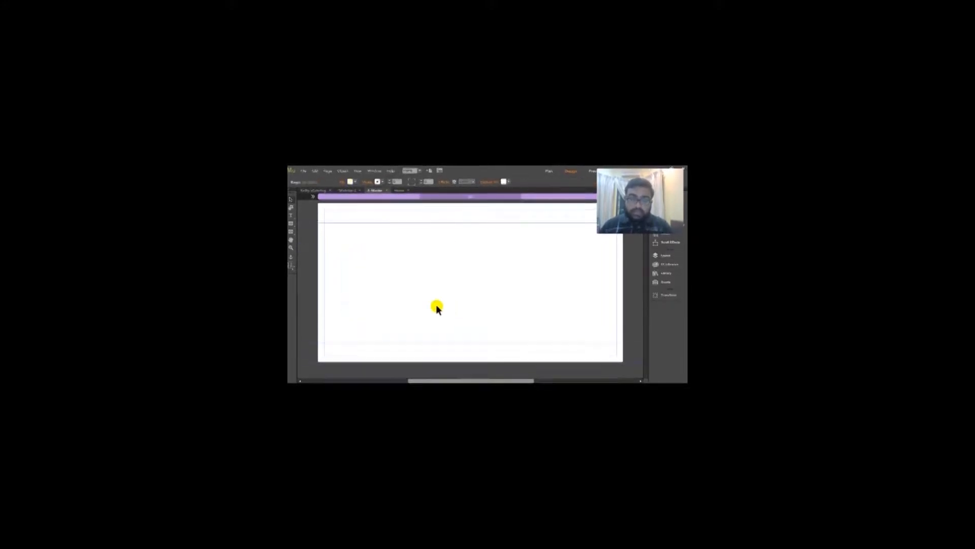
- Add a second master page beside A-Master in the site plan and delete it
left_click(346, 193)
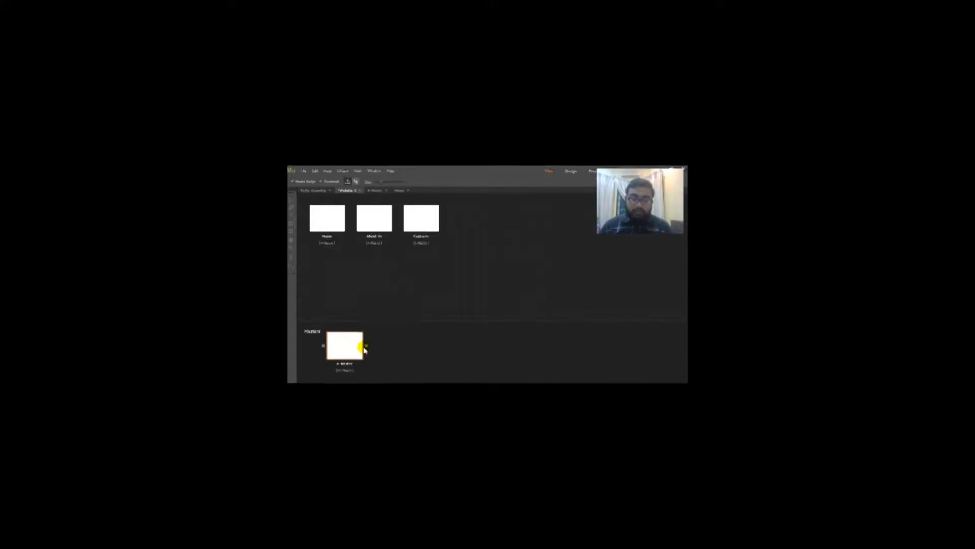
left_click(367, 349)
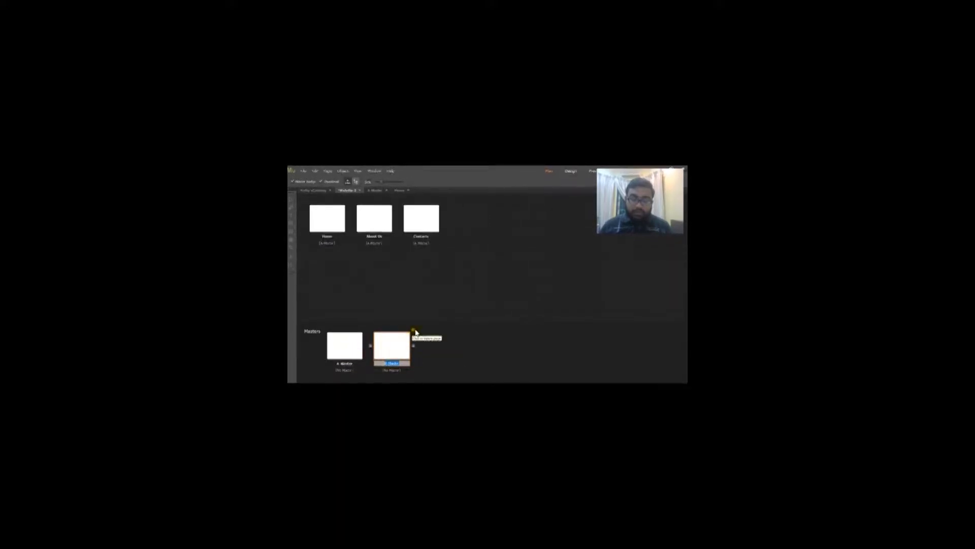
left_click(409, 334)
left_click(349, 346)
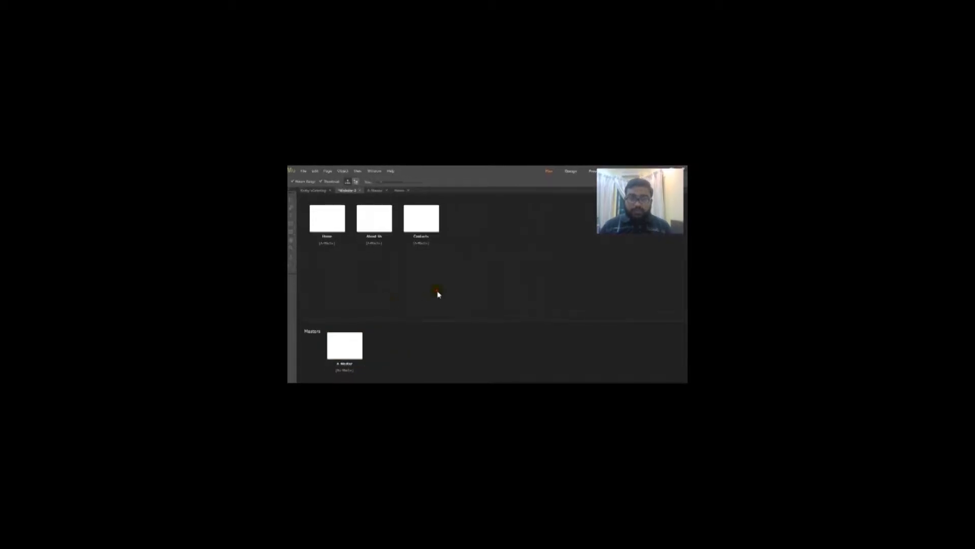
- On the Home page, draw a rectangle spanning the full page width from the top edge to the header guide
left_click(395, 231)
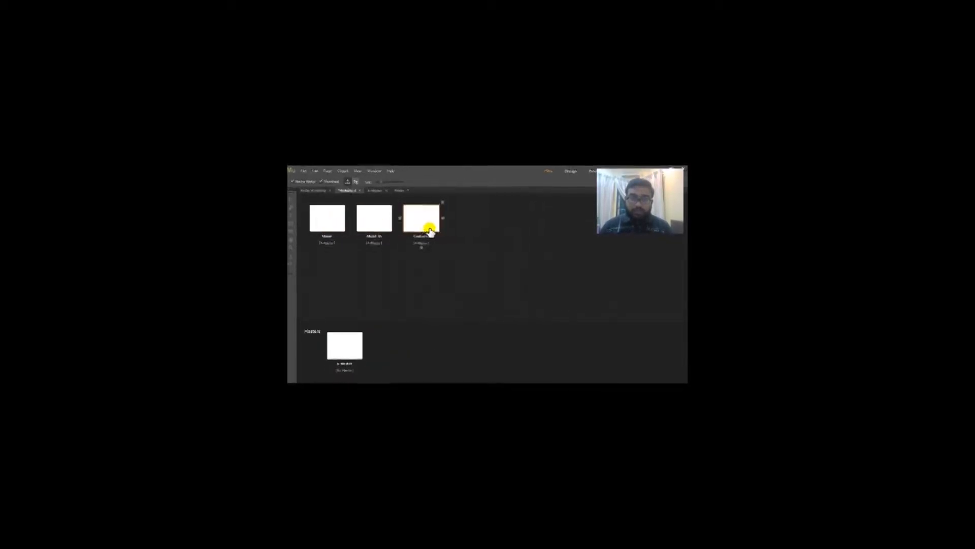
double_click(327, 218)
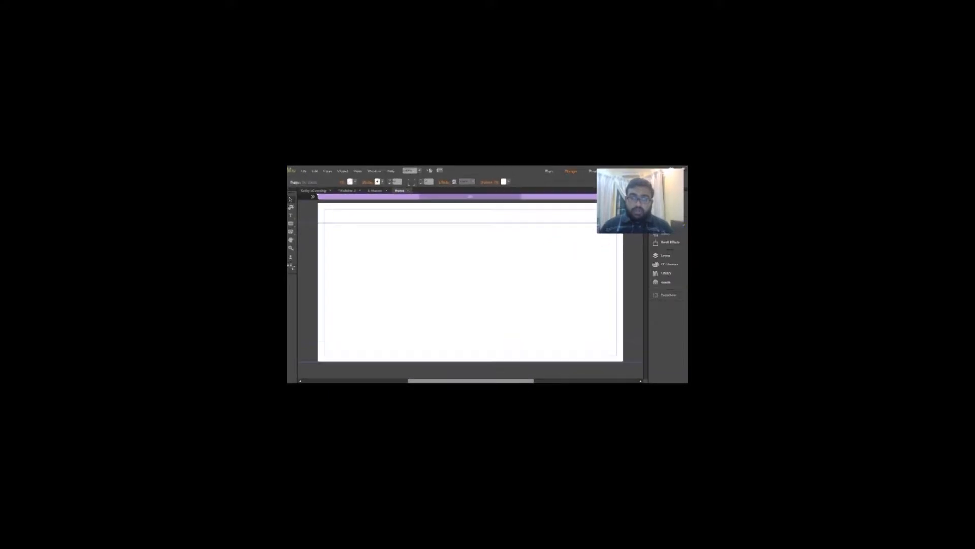
left_click(290, 223)
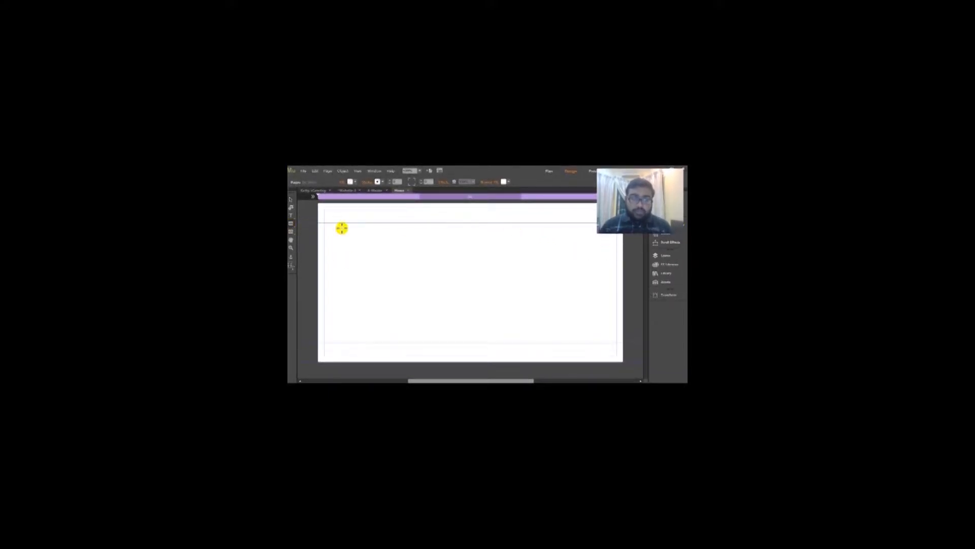
left_click(291, 199)
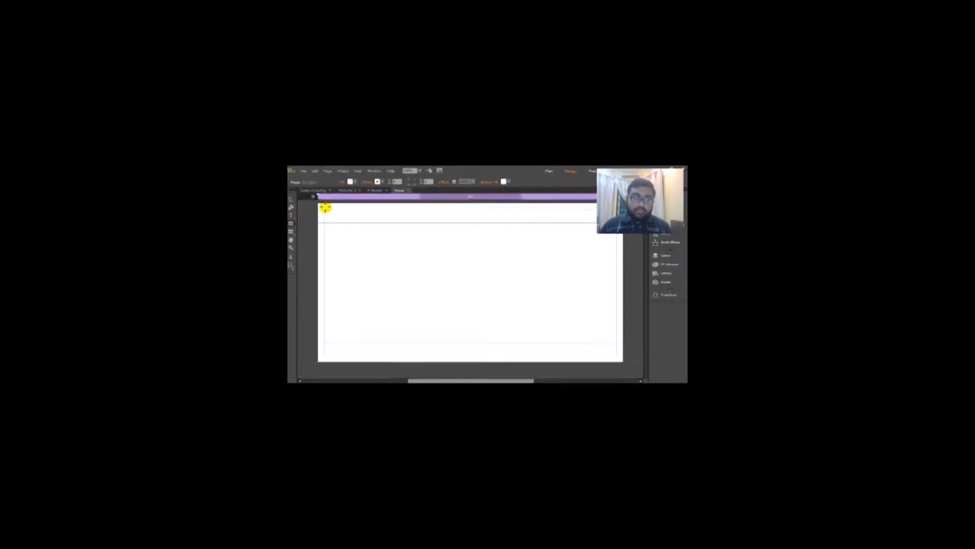
left_click_drag(318, 204, 624, 222)
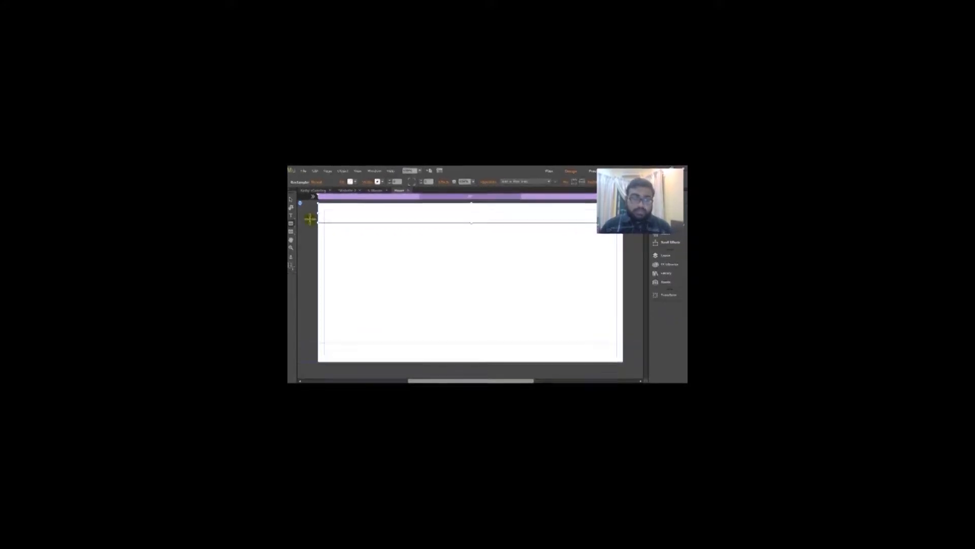
- Fill the header rectangle on the Home page with bright green
left_click(353, 184)
left_click(374, 222)
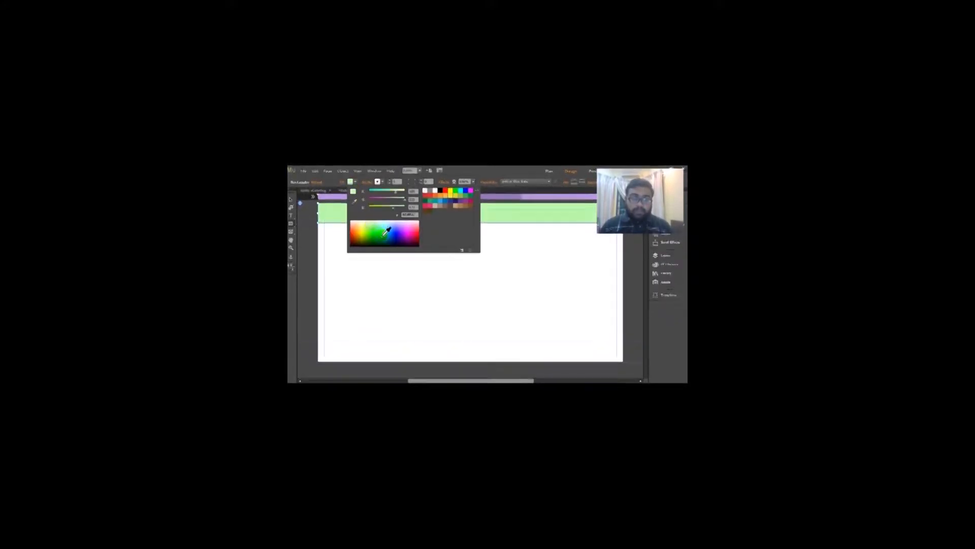
left_click(376, 226)
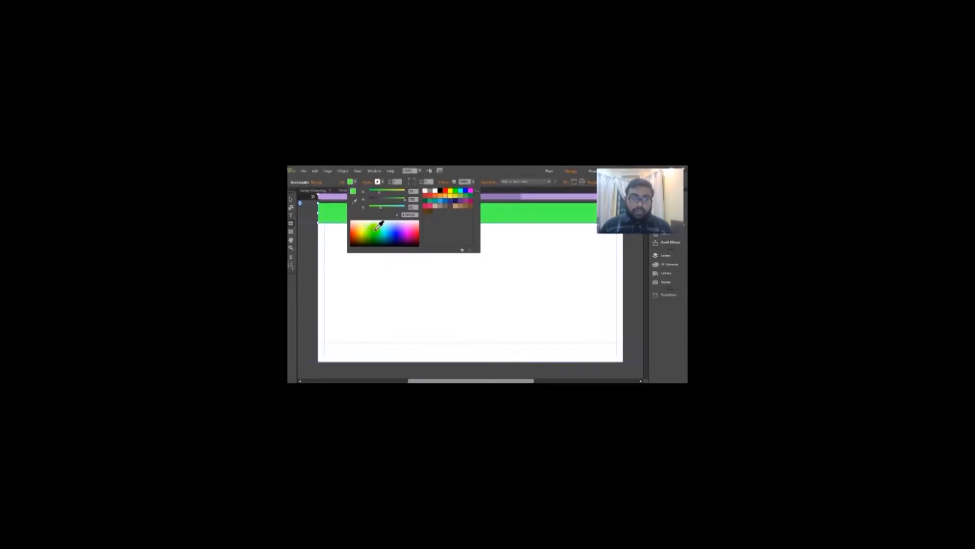
- Add a text frame at the left end of the green header reading "JOKER CATERING"
left_click(345, 260)
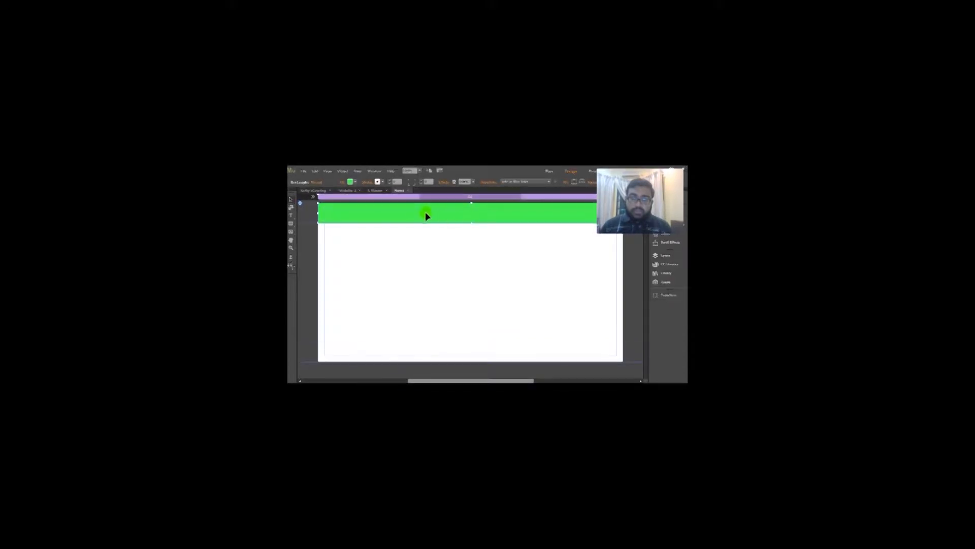
left_click(475, 238)
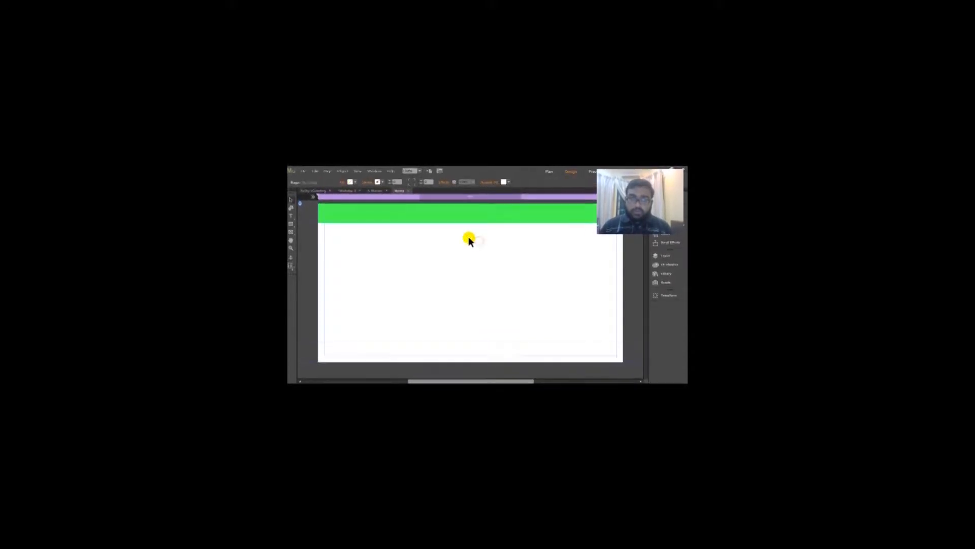
left_click(292, 216)
left_click_drag(321, 207, 402, 218)
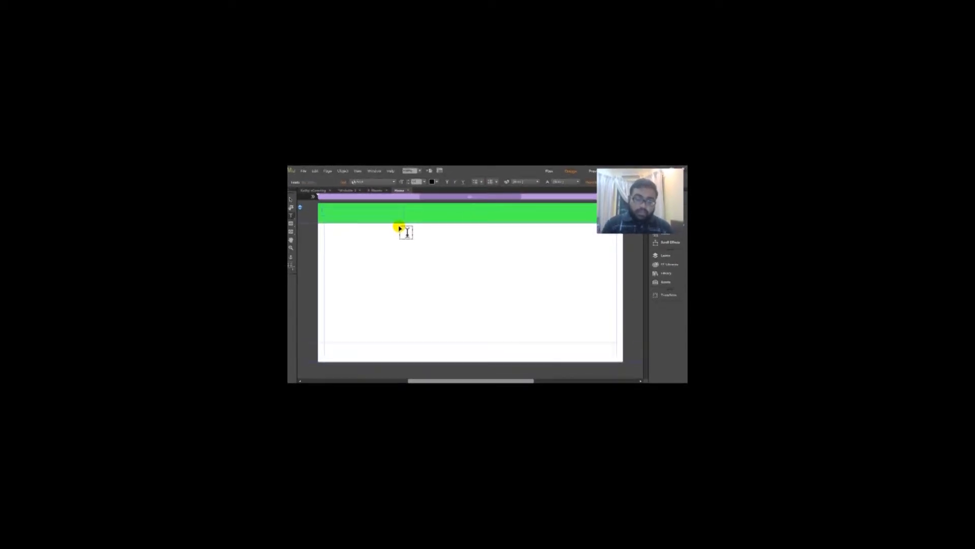
type("JOKER")
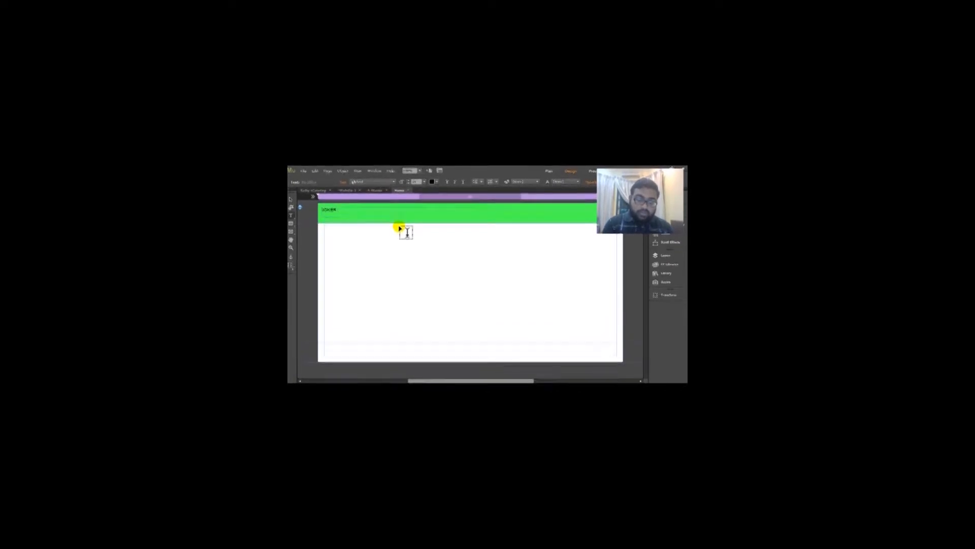
key("ctrl+a")
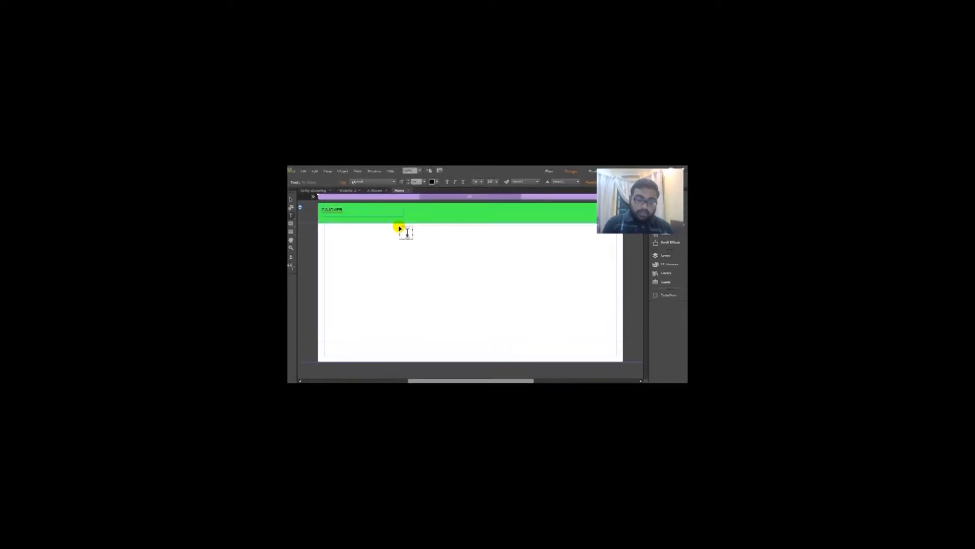
type("CATERING")
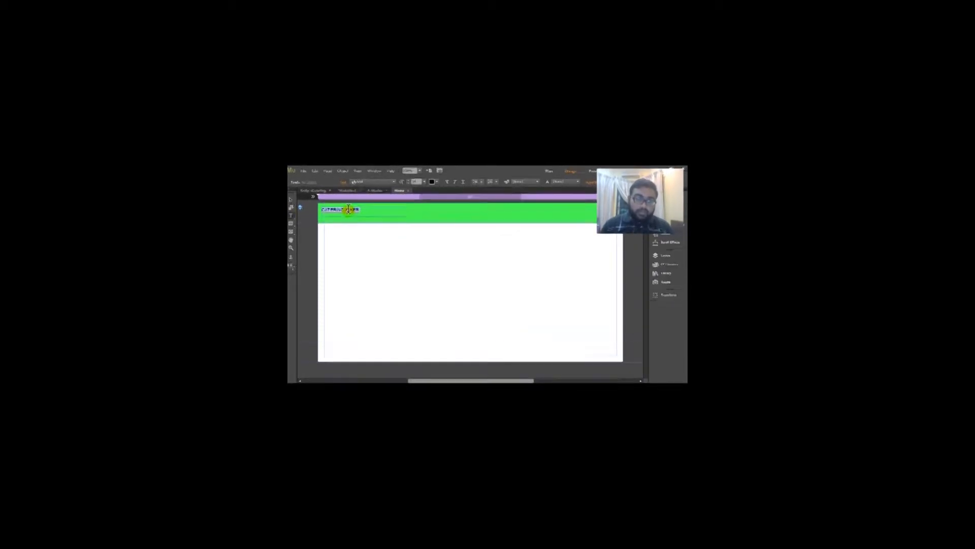
type("JOKE")
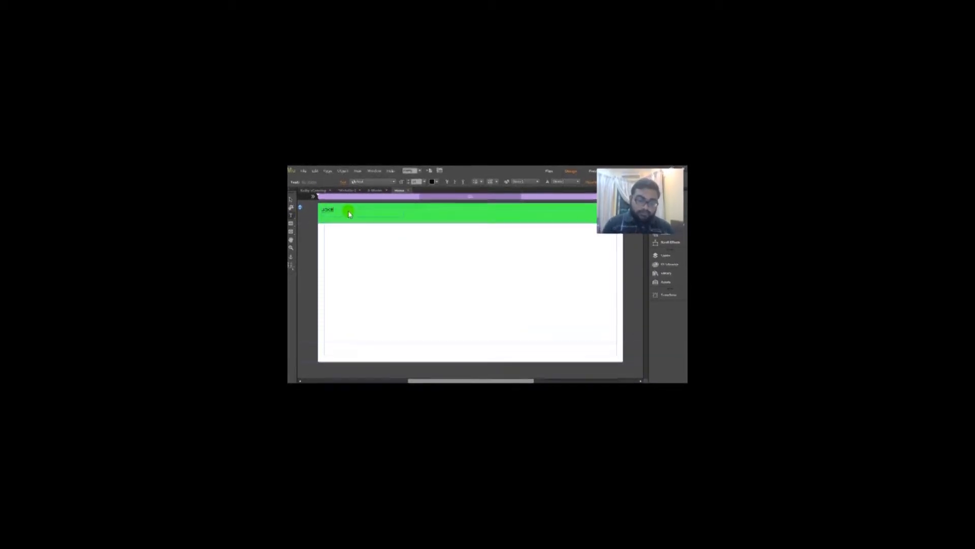
type("R CATERING")
- Enlarge the JOKER CATERING text and shift its frame slightly inward within the green header
key("ctrl+a")
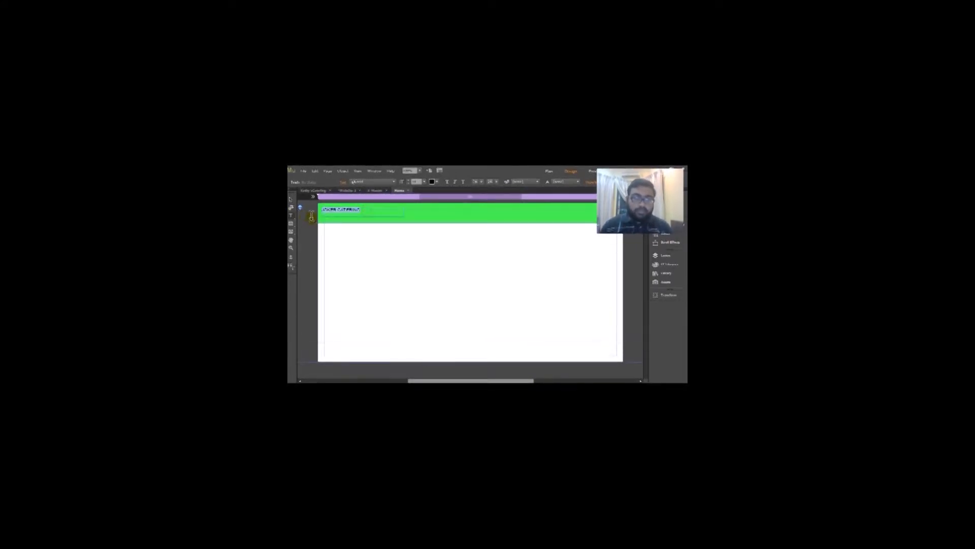
left_click(424, 182)
left_click(431, 244)
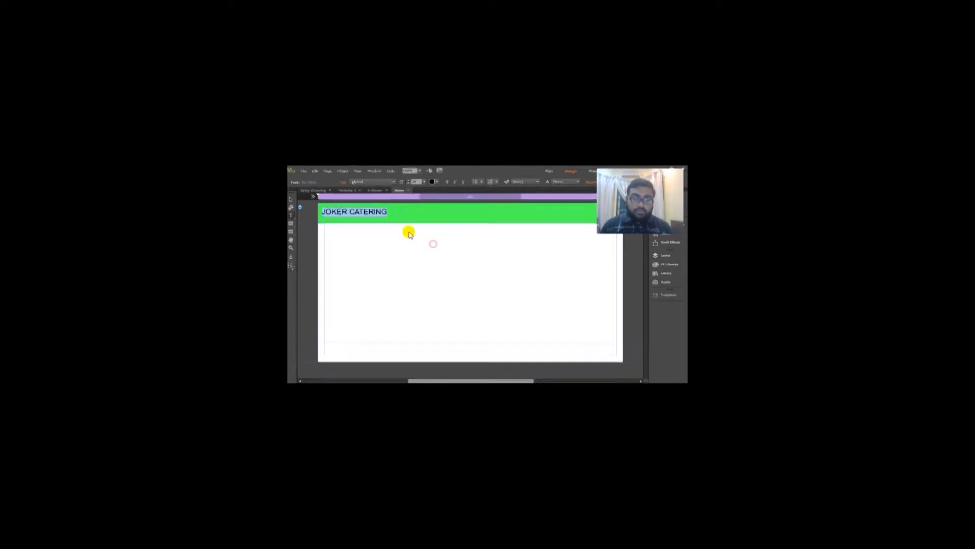
left_click(356, 213)
left_click_drag(370, 212, 329, 213)
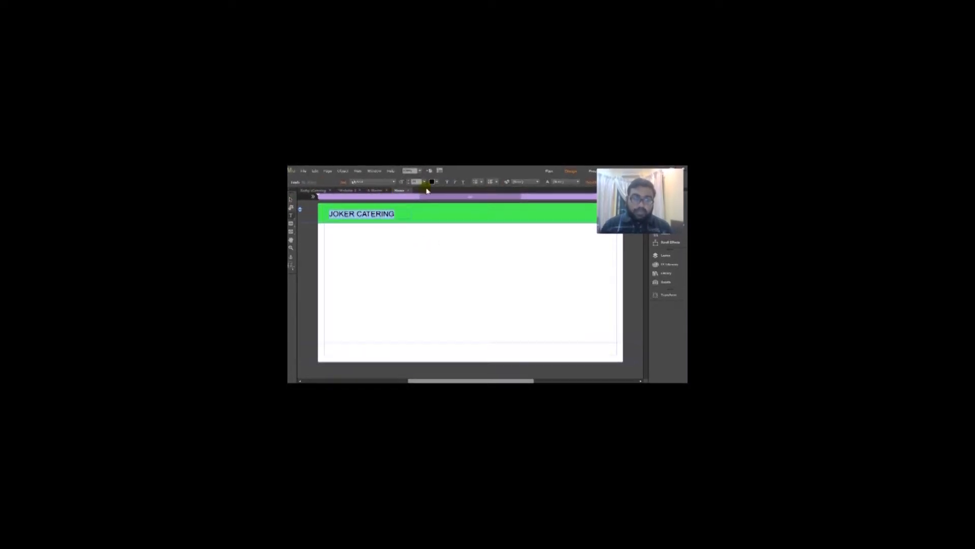
- Colour the JOKER CATERING text orange
left_click(440, 184)
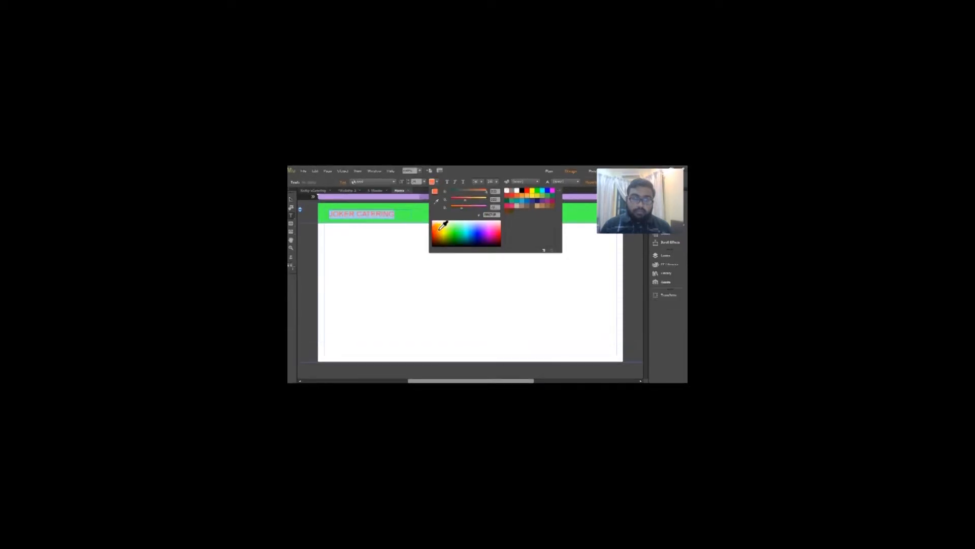
left_click(510, 192)
left_click(391, 250)
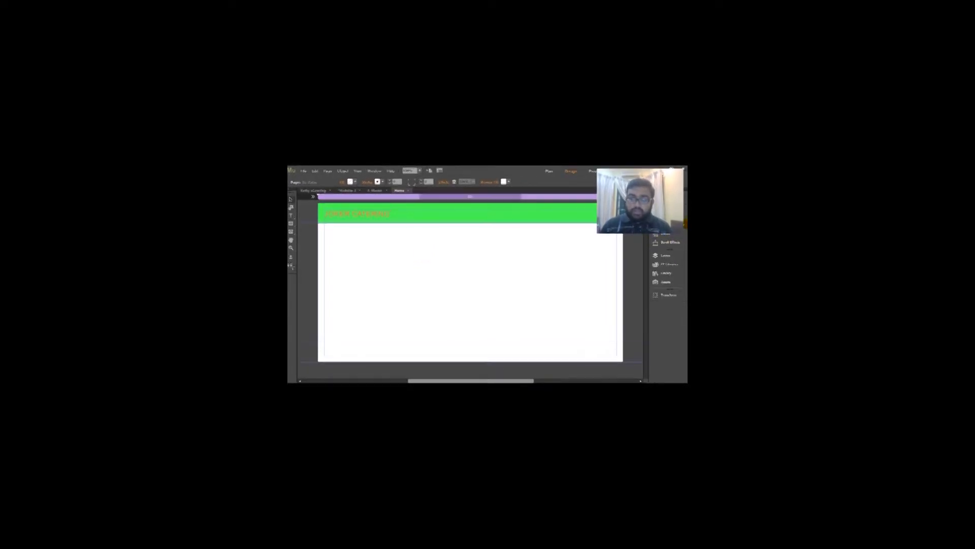
- Place a Horizontal menu widget from the Widgets Library on the Home page, just below the green header
left_click(661, 241)
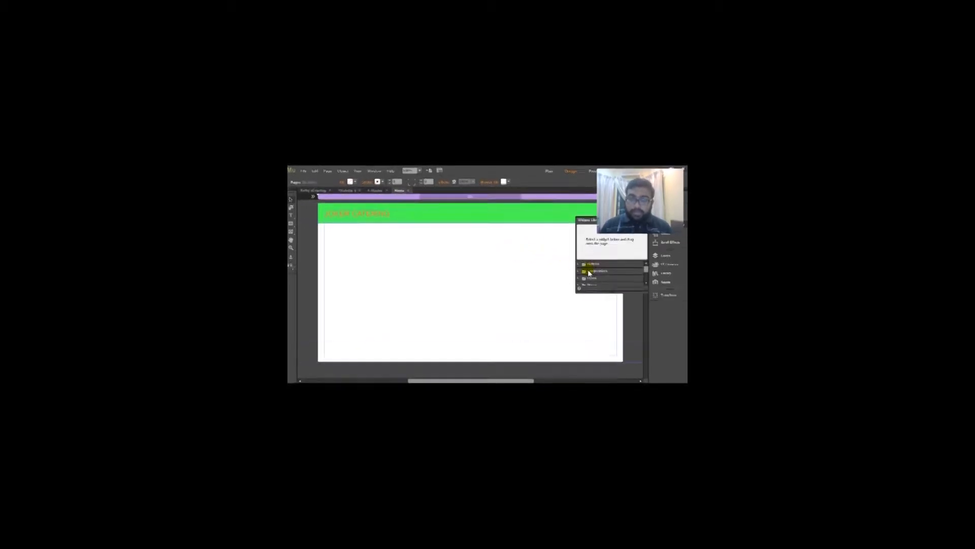
left_click_drag(644, 271, 647, 275)
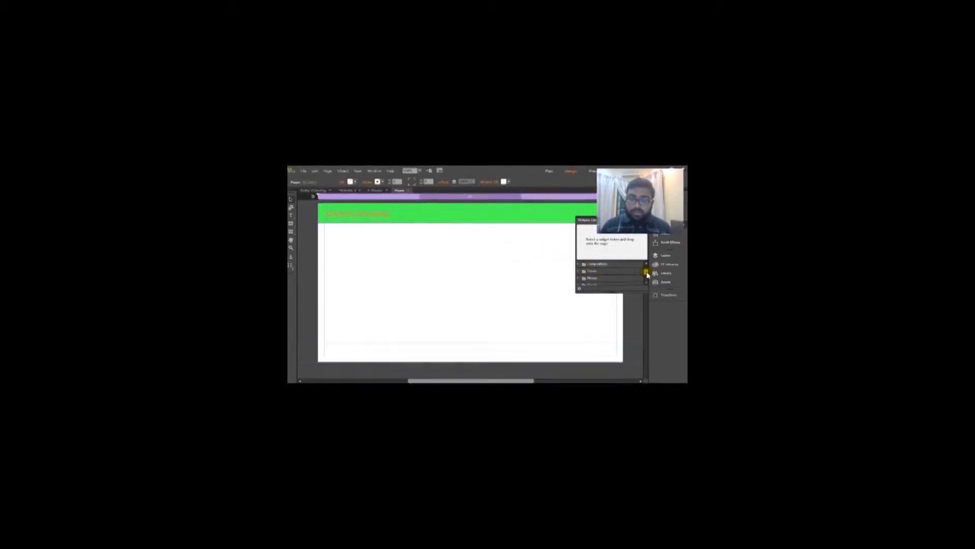
scroll(647, 273, "up", 2)
left_click(579, 265)
left_click(595, 271)
scroll(647, 274, "down", 3)
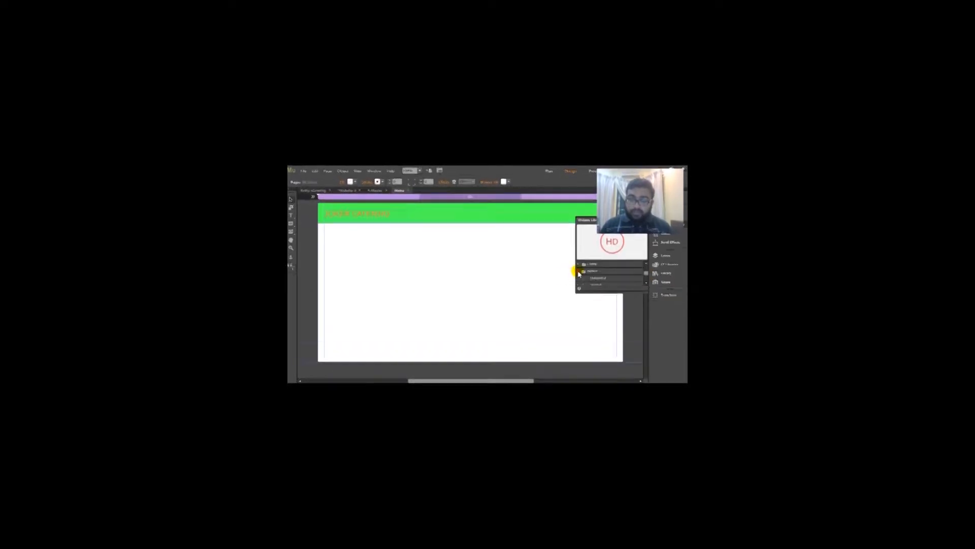
left_click(579, 271)
left_click(599, 279)
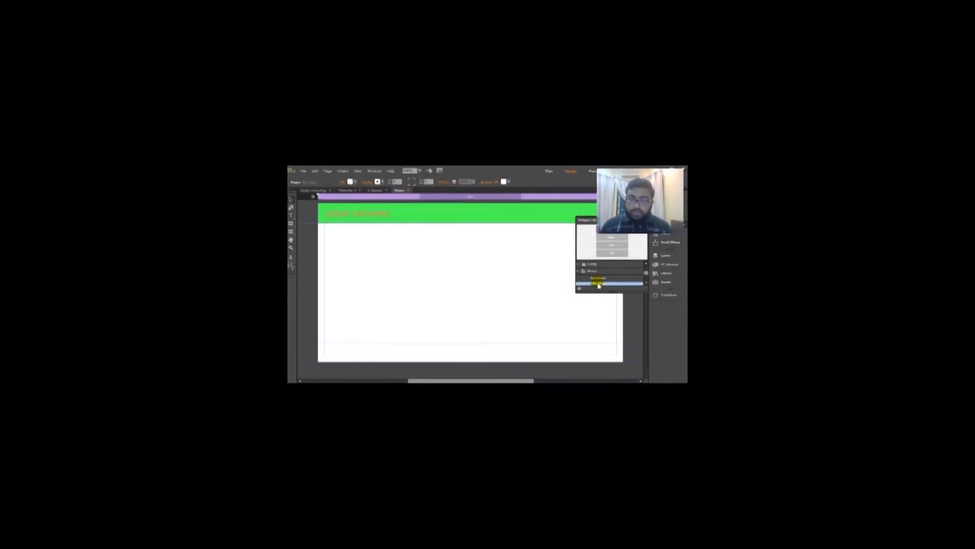
left_click_drag(600, 280, 425, 247)
- Keep the menu type on Top Level Pages, try the Vertical direction, and return the menu to Horizontal
left_click(550, 243)
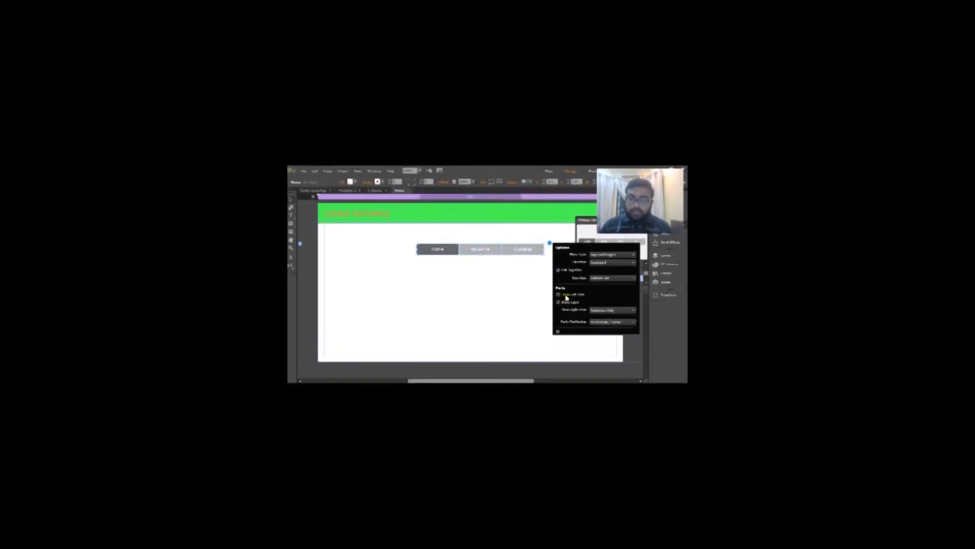
left_click(607, 256)
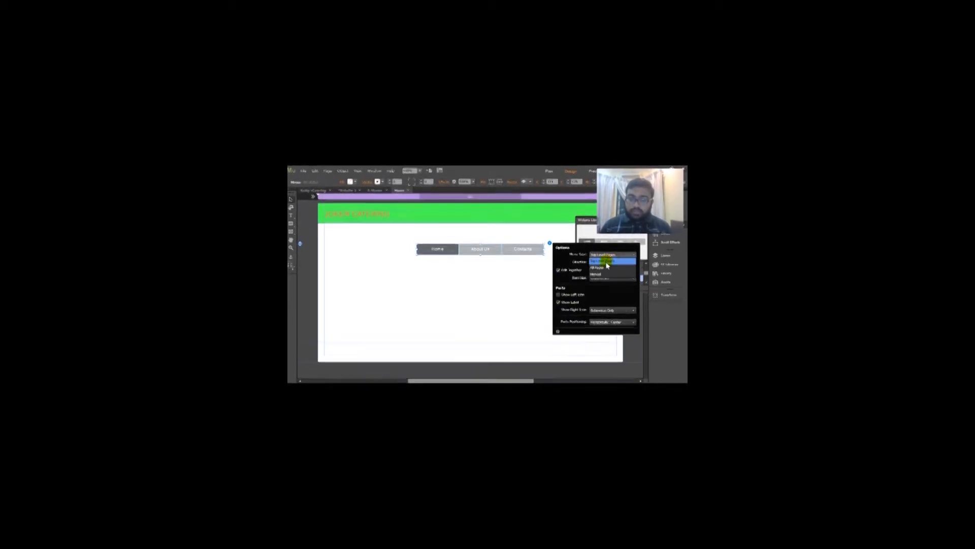
left_click(613, 260)
left_click(606, 263)
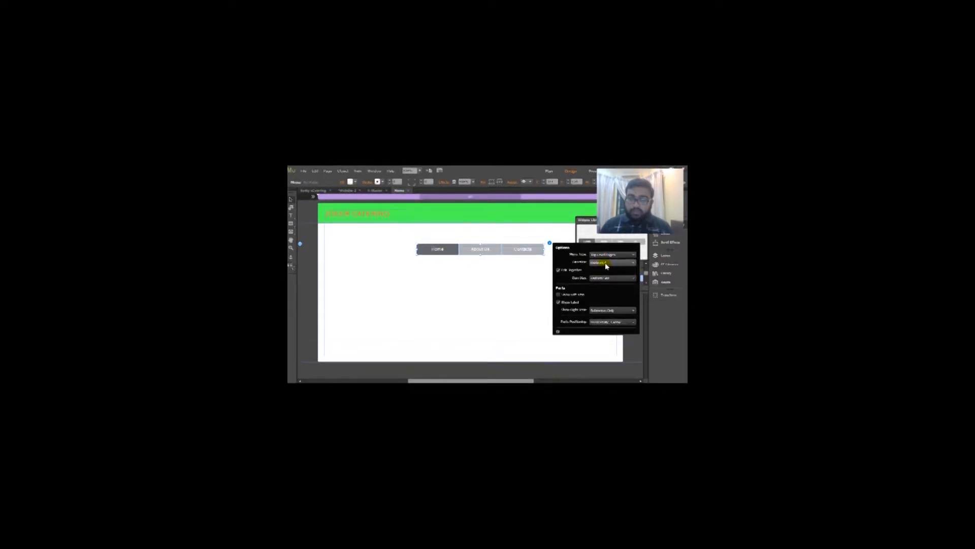
left_click(596, 275)
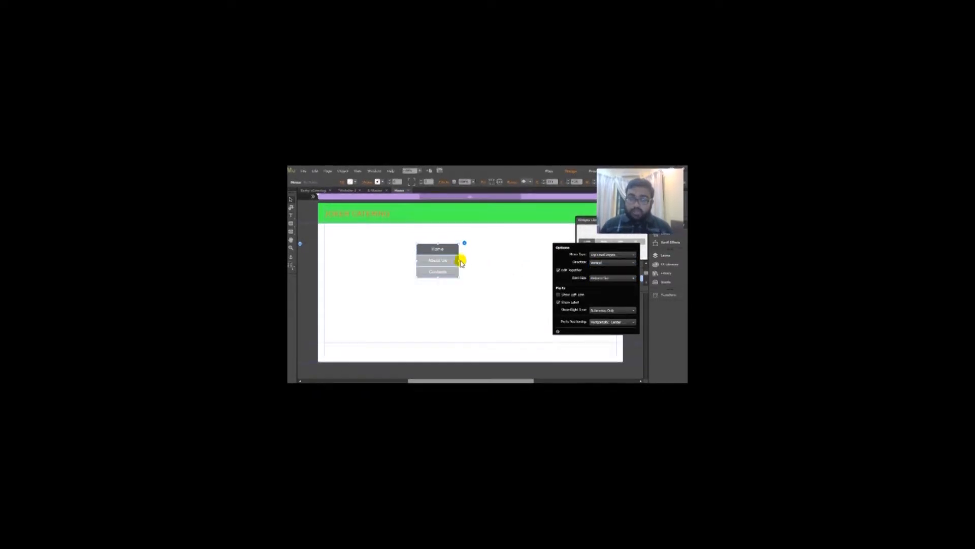
left_click(597, 263)
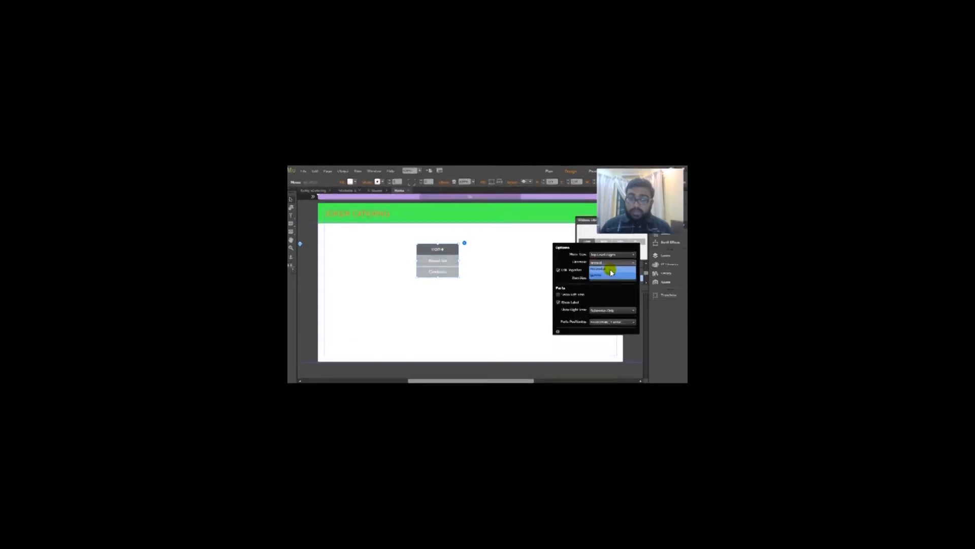
left_click(599, 269)
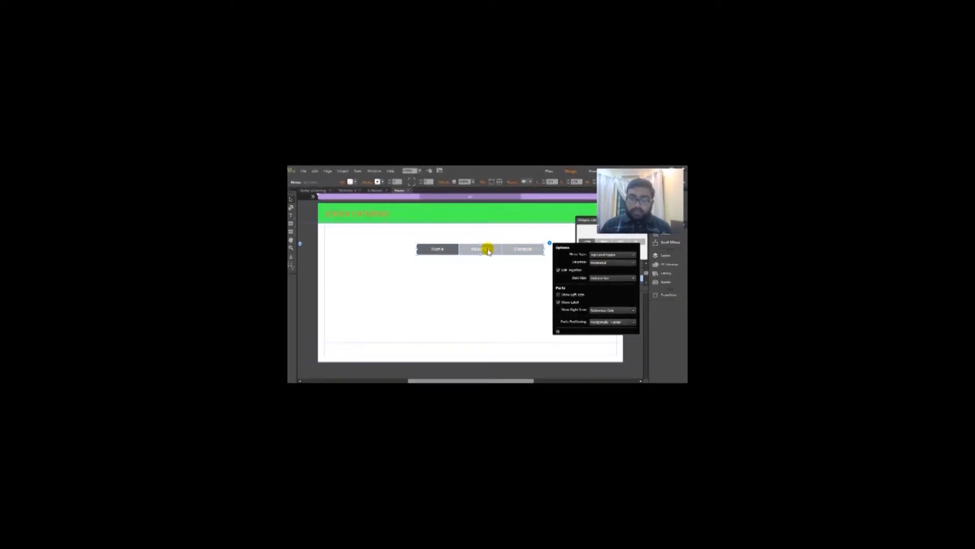
- Move the horizontal menu into the right part of the green header and select its Home label
left_click(557, 240)
left_click_drag(501, 249, 557, 217)
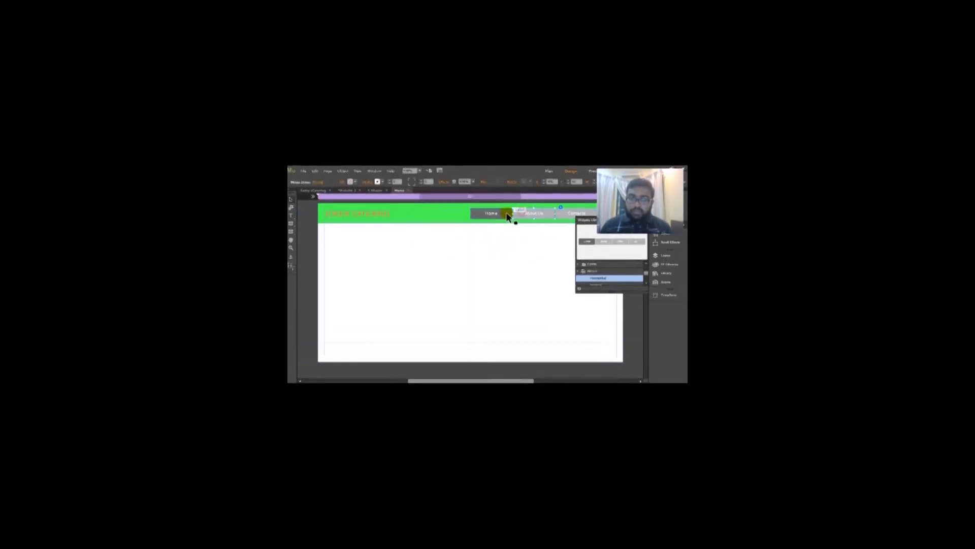
left_click(493, 214)
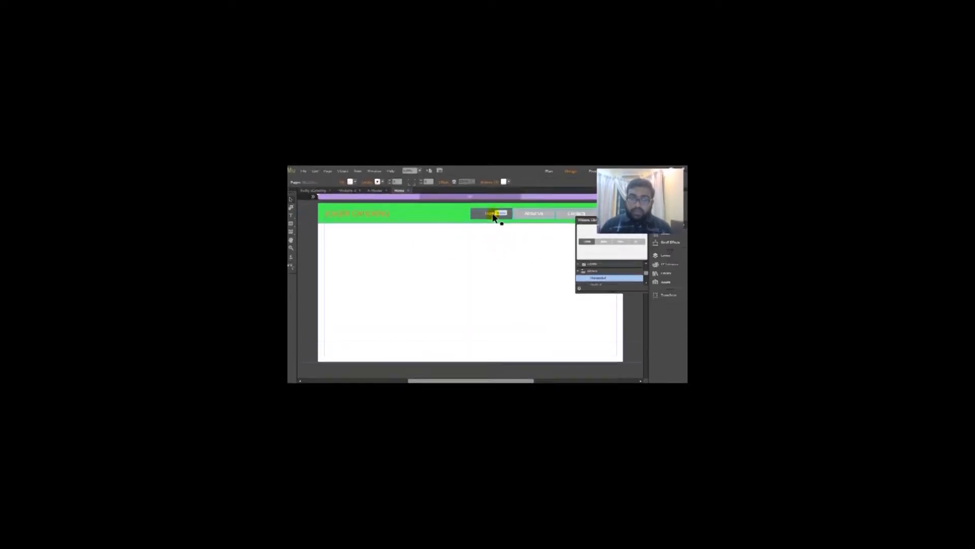
double_click(499, 215)
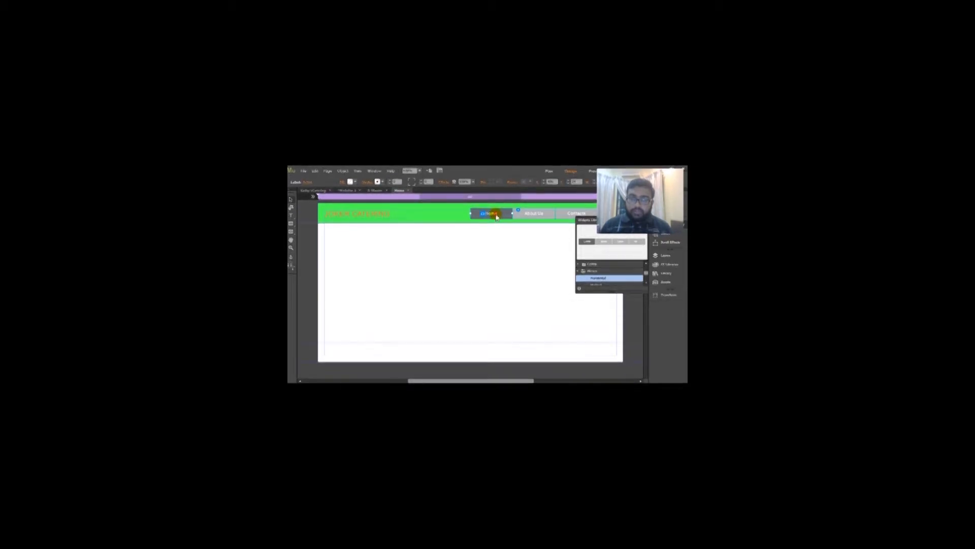
- Examine the Home page's entry in the site plan and compare it with the Home item in the header menu
left_click(348, 191)
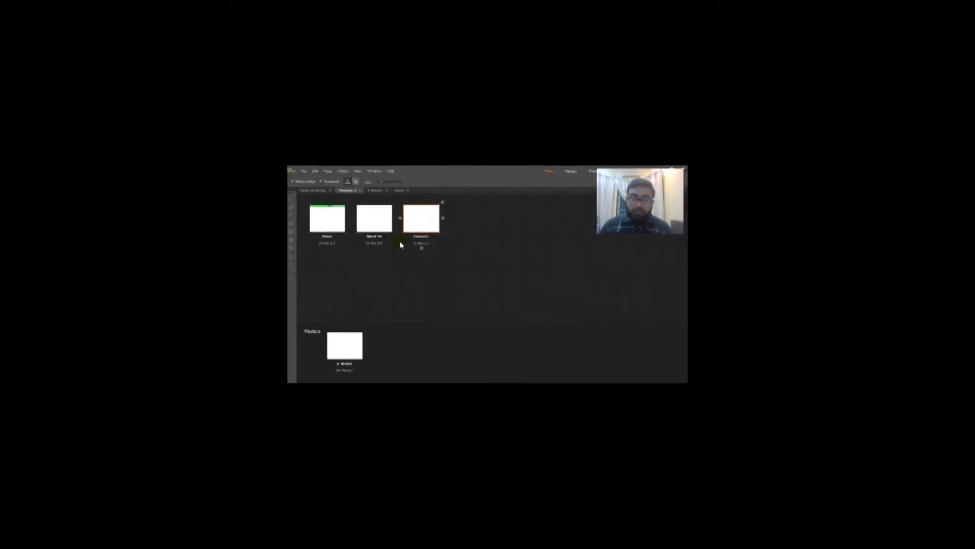
left_click(326, 213)
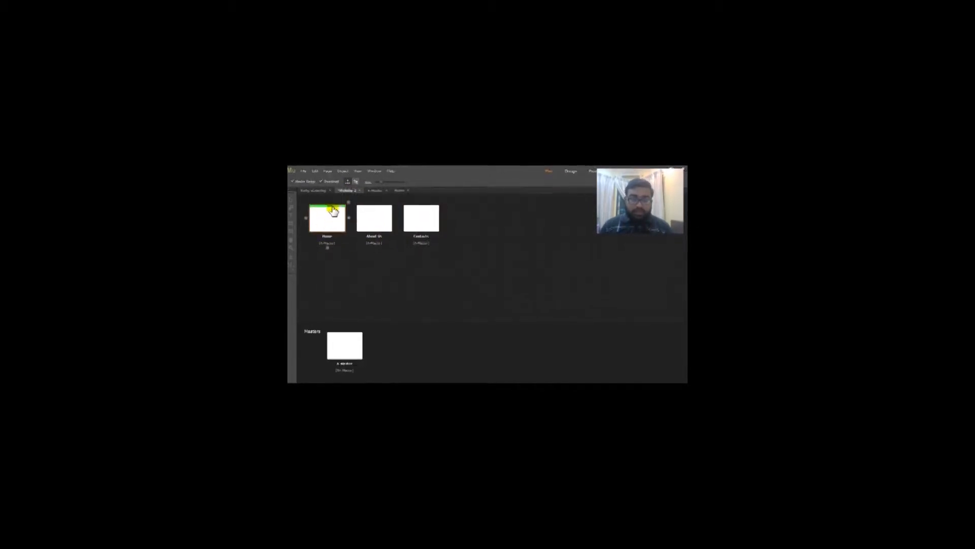
left_click(329, 222)
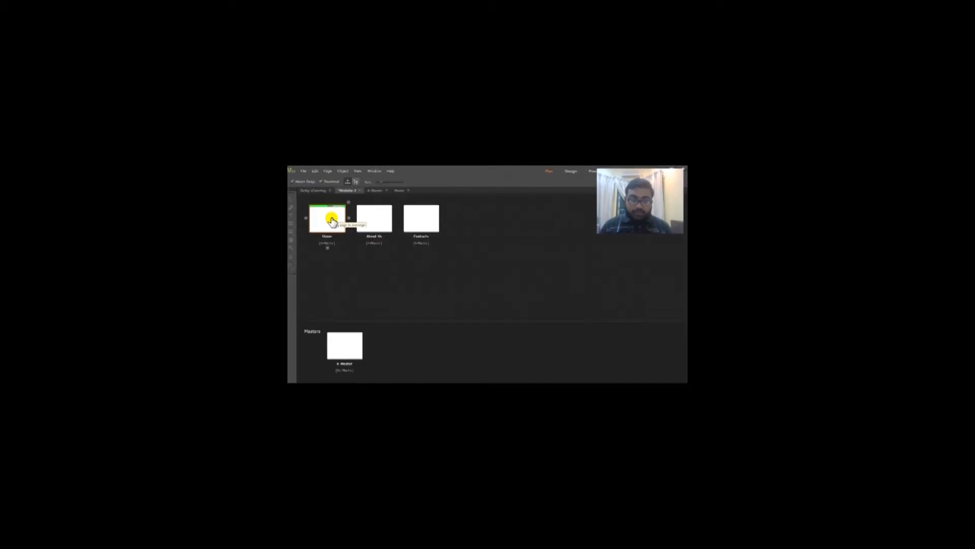
left_click(376, 191)
left_click(327, 216)
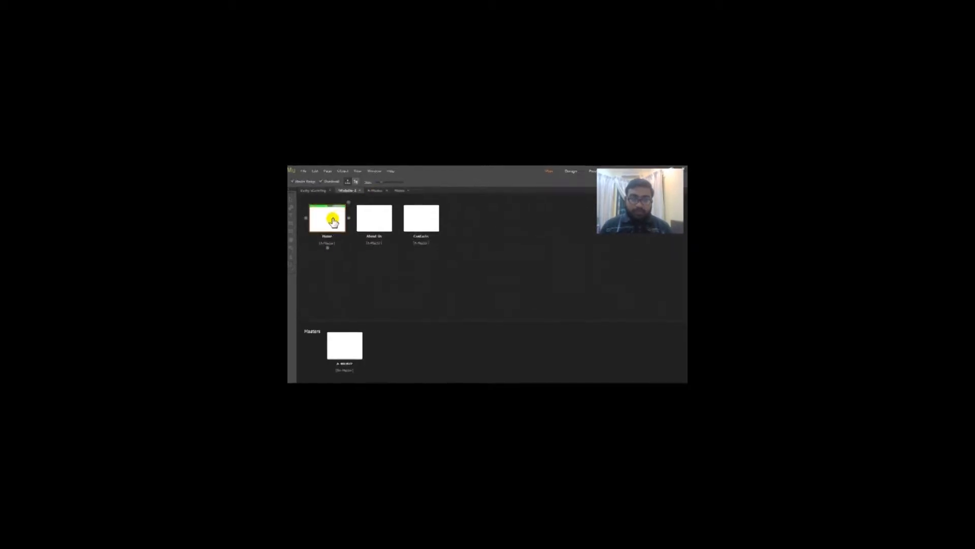
left_click(381, 191)
left_click(327, 224)
double_click(327, 224)
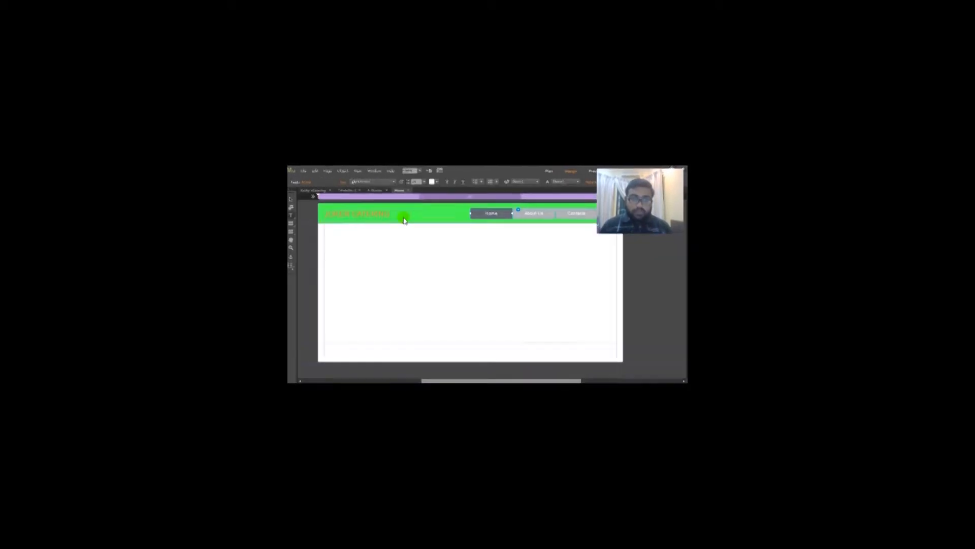
left_click(492, 214)
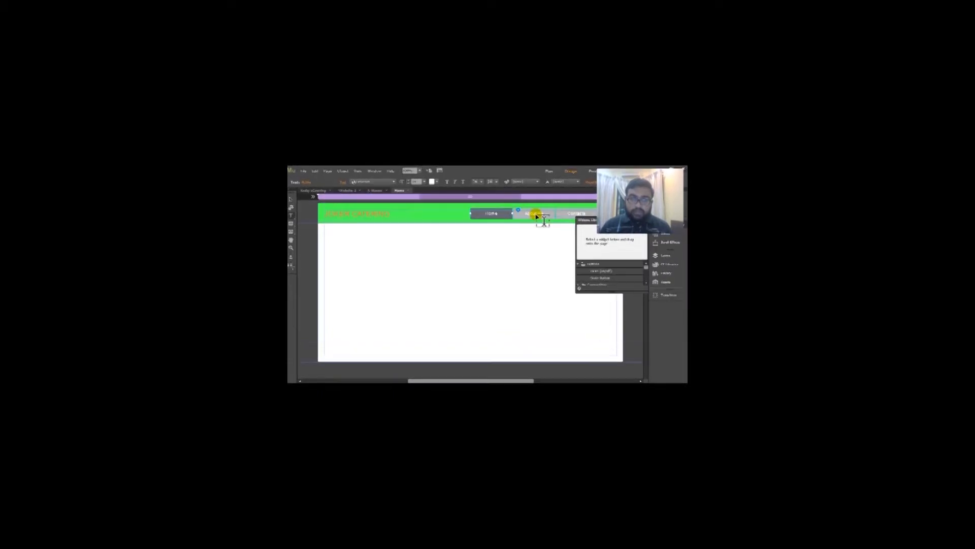
- Rename the Home page as abc in the site plan
left_click(373, 192)
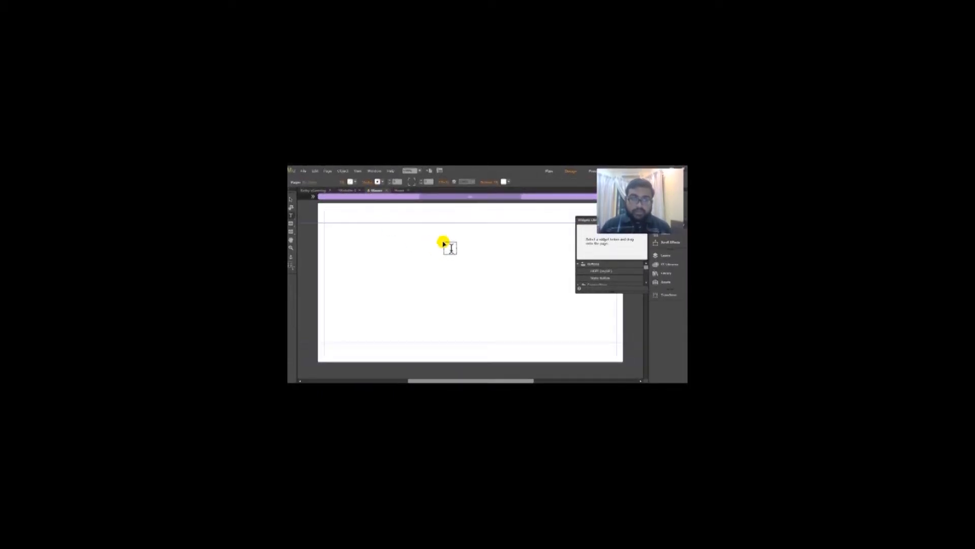
left_click(347, 191)
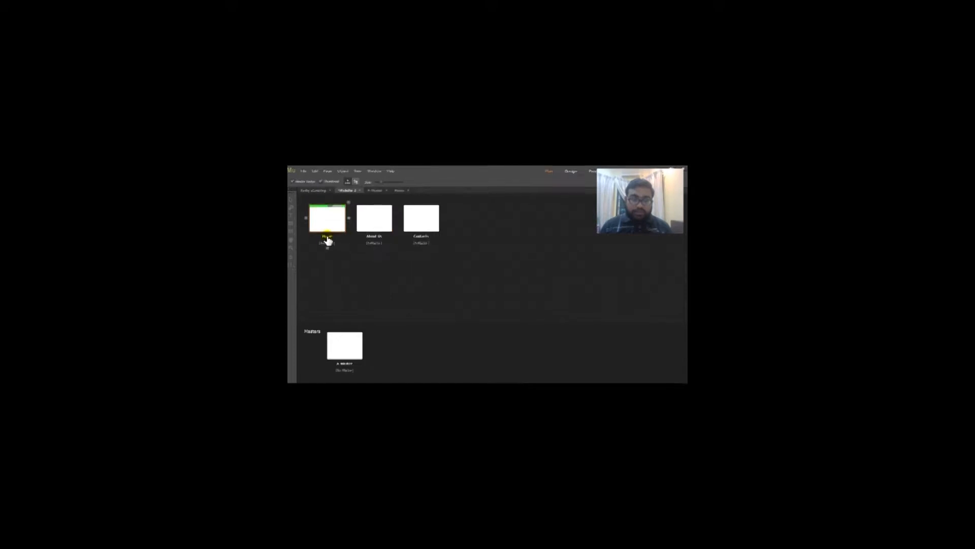
double_click(327, 236)
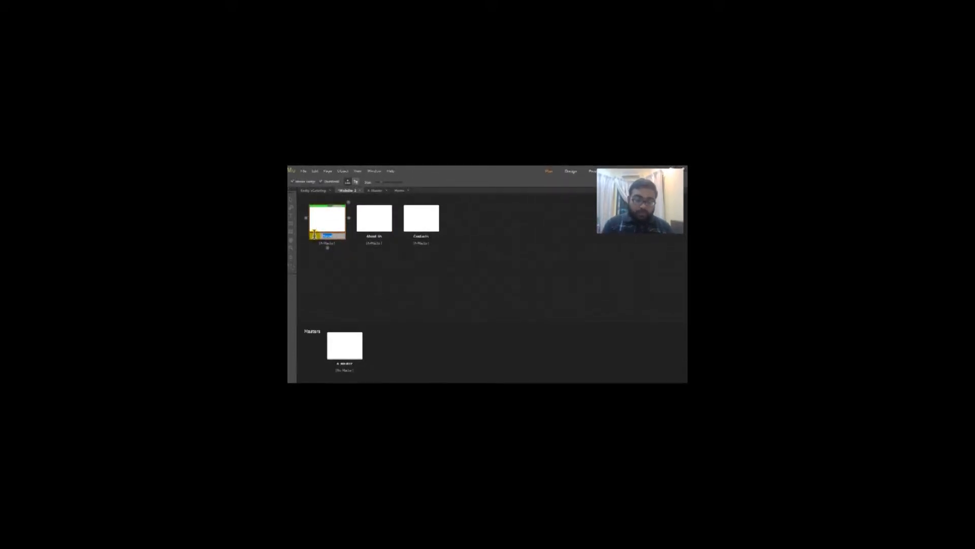
type("abc")
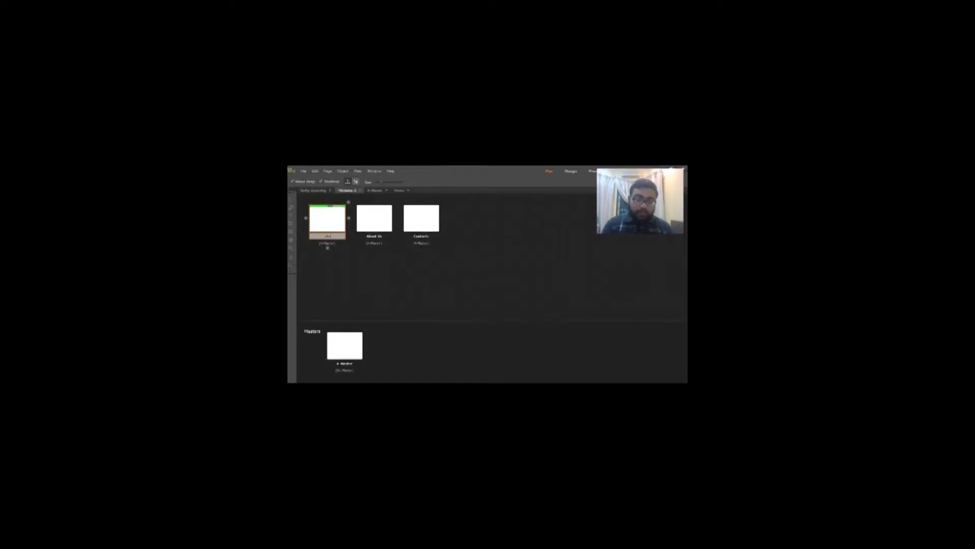